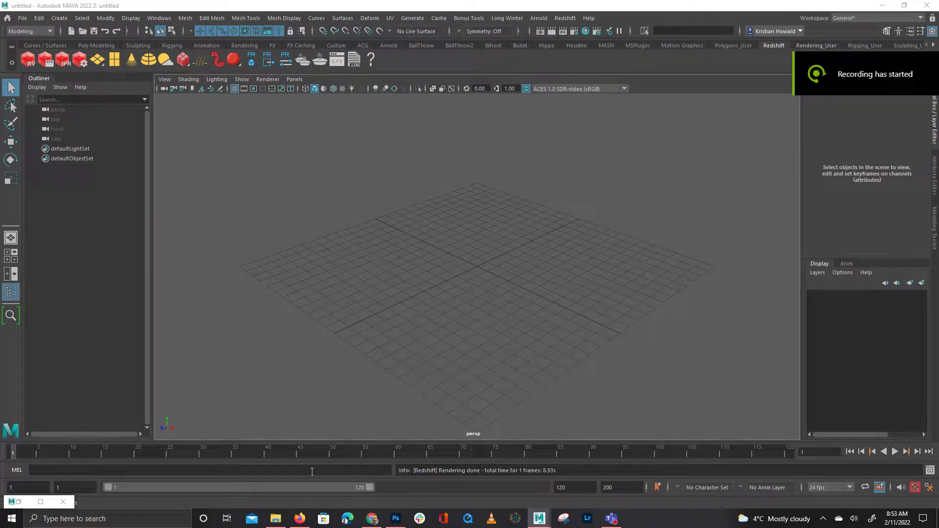
Open File Explorer from the Windows taskbar over the empty Maya scene
{"action": "left_click", "coordinate": [277, 517]}
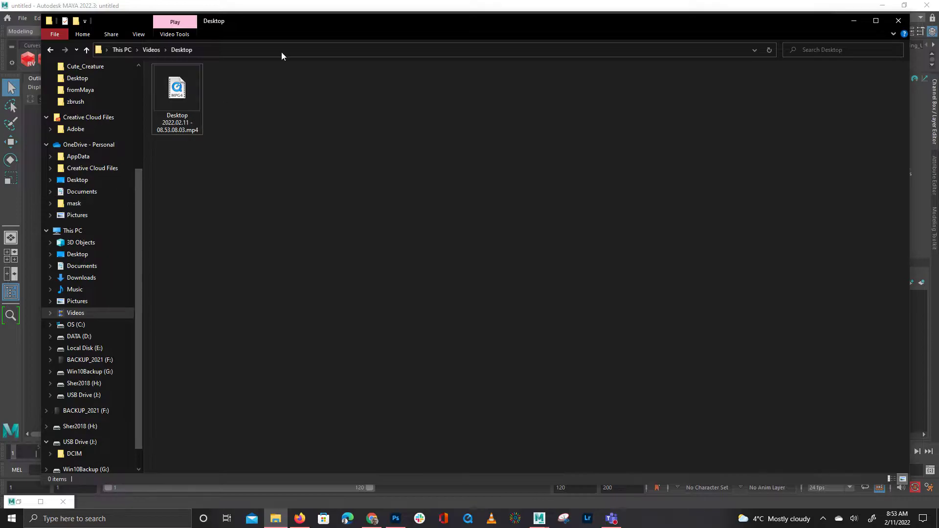
Import SM_Bead_Fern_A.fbx from the Downloads folder by dragging it into Maya's viewport
{"action": "left_click_drag", "start_coordinate": [285, 32], "coordinate": [352, 55]}
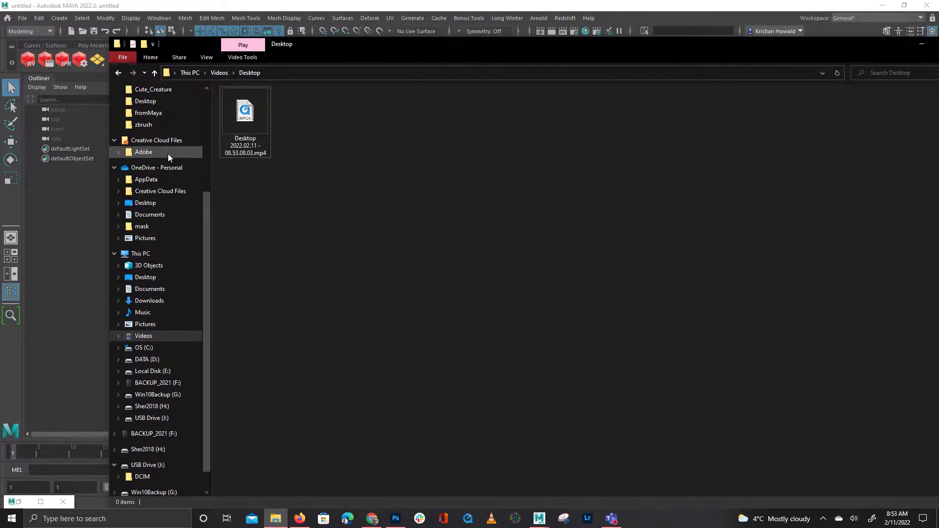
{"action": "left_click", "coordinate": [165, 299]}
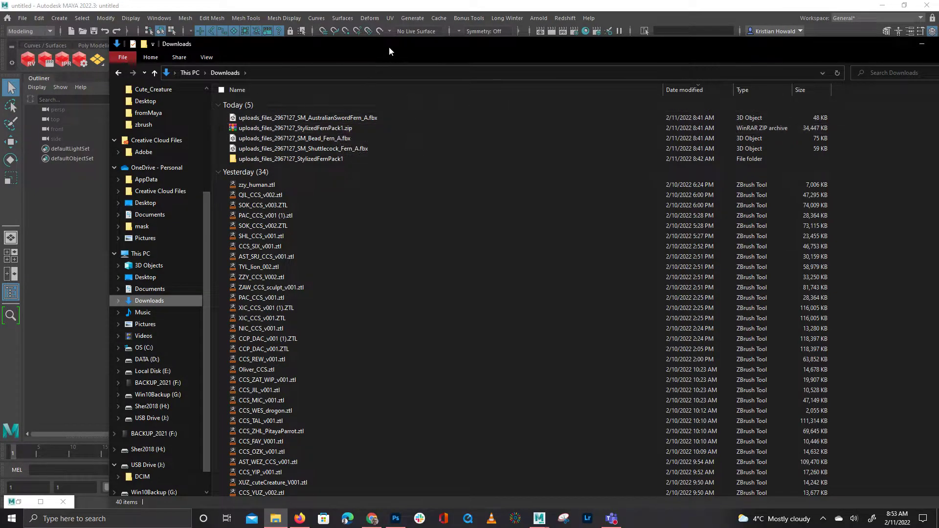
{"action": "left_click_drag", "start_coordinate": [388, 46], "coordinate": [675, 73]}
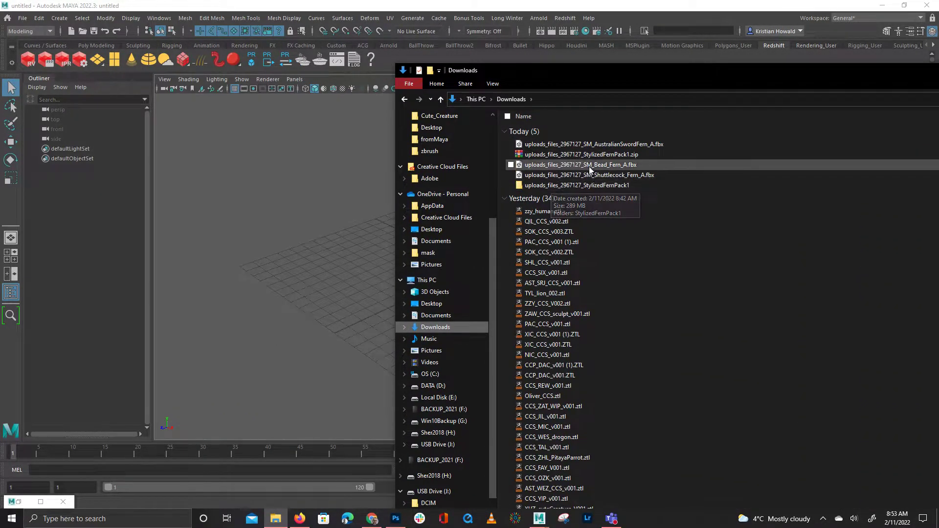
{"action": "left_click_drag", "start_coordinate": [581, 165], "coordinate": [256, 266]}
{"action": "left_click_drag", "start_coordinate": [790, 82], "coordinate": [768, 221]}
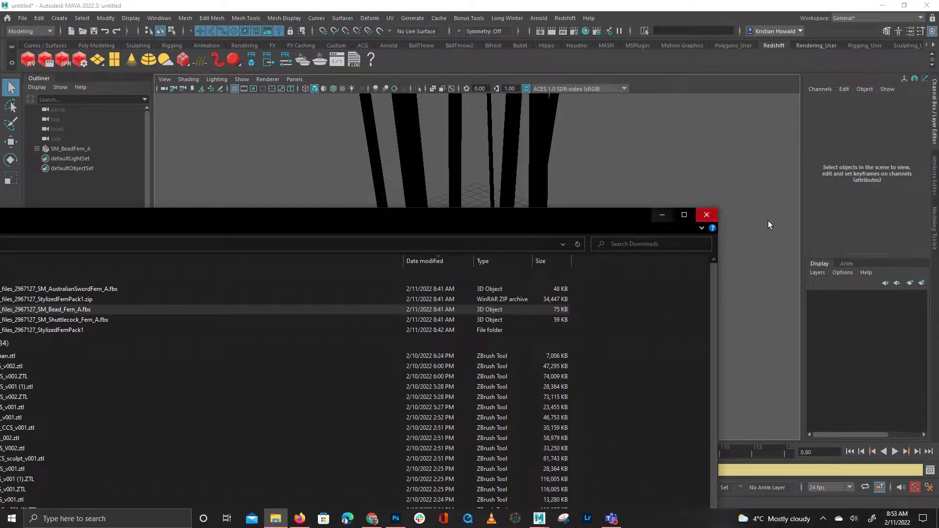
Return to Maya and orbit the viewport around the imported fern
{"action": "left_click", "coordinate": [662, 215]}
{"action": "left_click_drag", "start_coordinate": [602, 207], "coordinate": [441, 343], "text": "alt"}
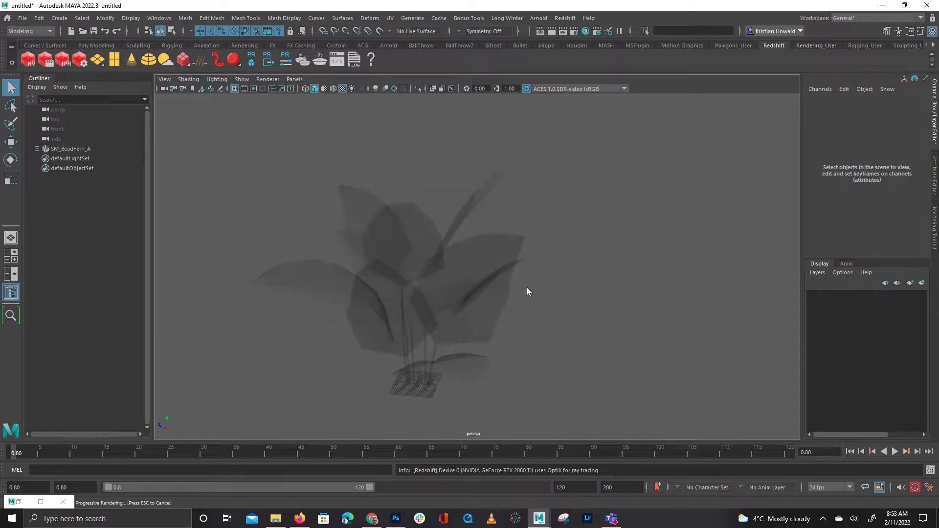
{"action": "left_click_drag", "start_coordinate": [534, 347], "coordinate": [618, 325], "text": "alt"}
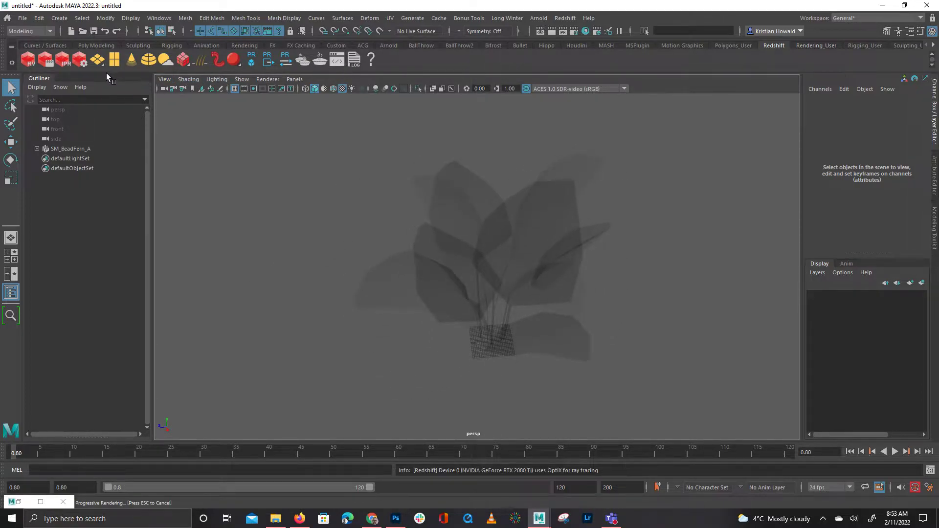
Lay out the BeadFern material's full network in Hypershade, tidying file2 and place2dTexture1
{"action": "left_click", "coordinate": [585, 31]}
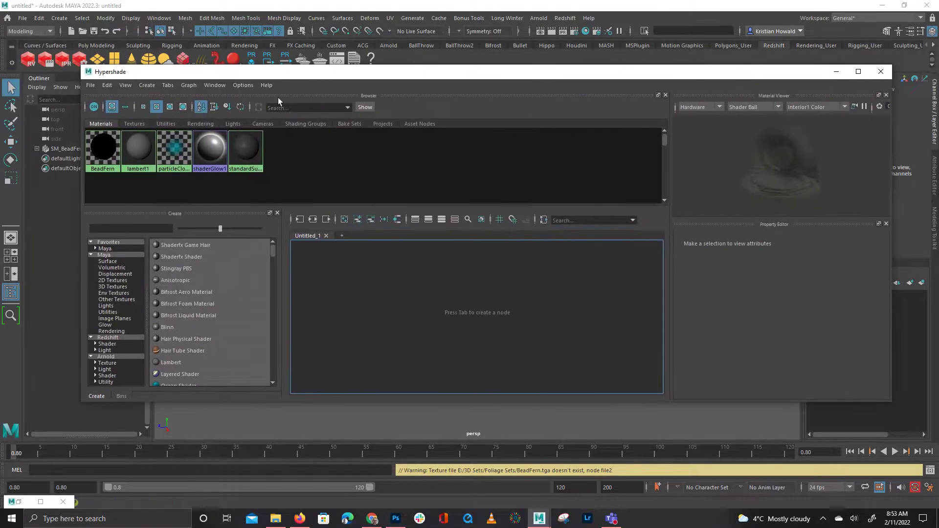
{"action": "left_click_drag", "start_coordinate": [94, 154], "coordinate": [540, 317]}
{"action": "left_click", "coordinate": [313, 220]}
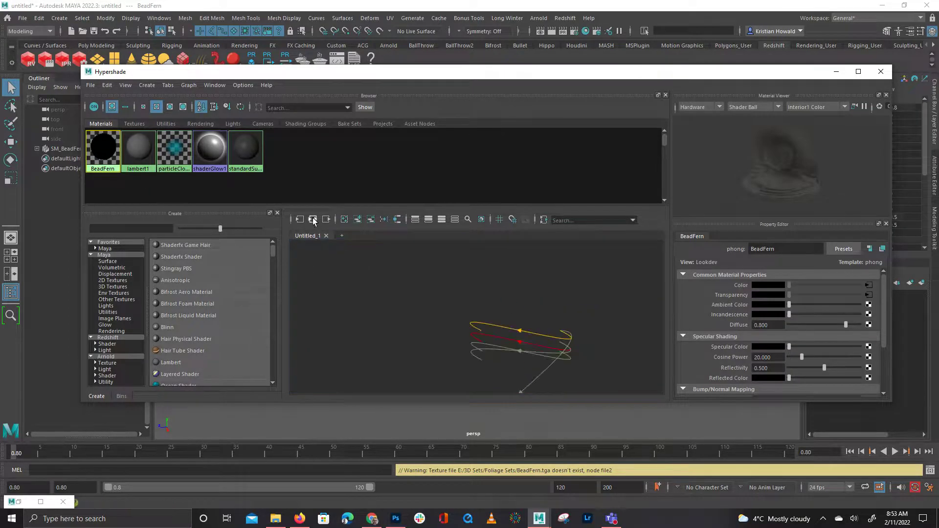
{"action": "left_click_drag", "start_coordinate": [432, 324], "coordinate": [416, 309]}
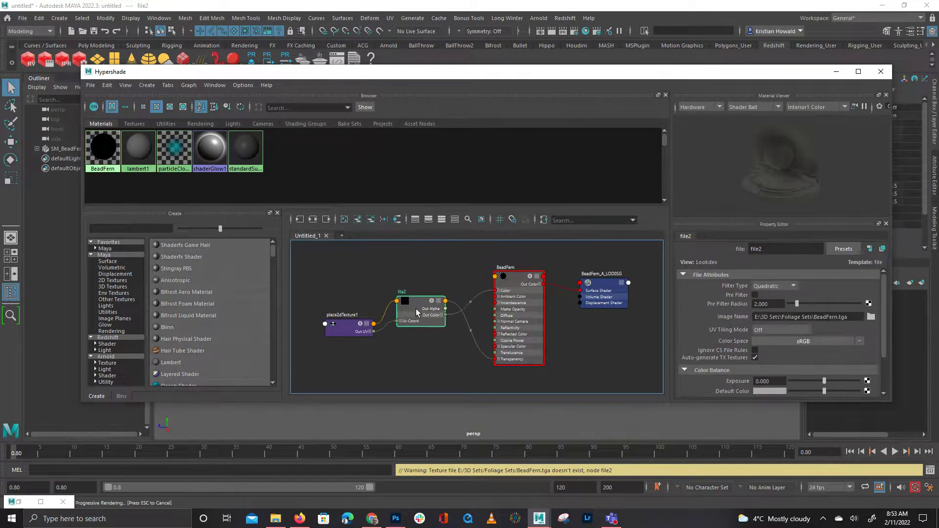
{"action": "left_click_drag", "start_coordinate": [374, 334], "coordinate": [329, 312]}
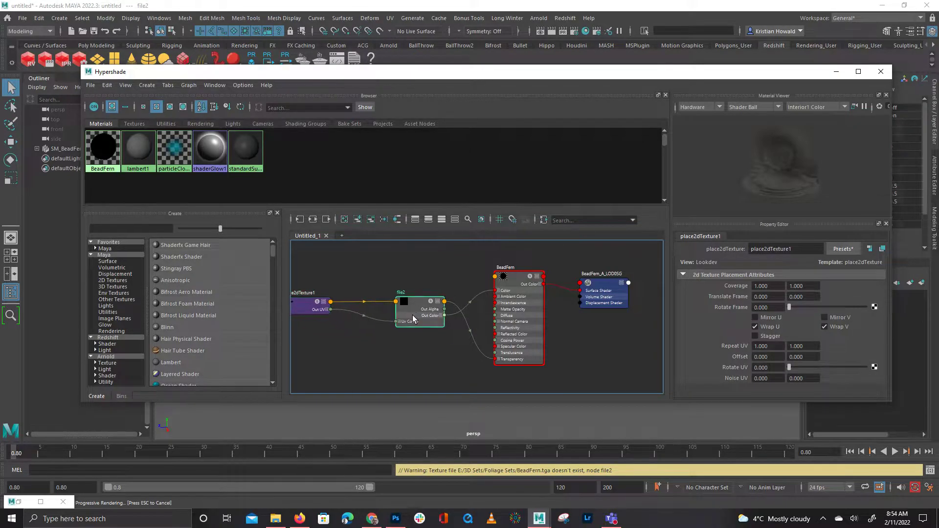
{"action": "left_click_drag", "start_coordinate": [422, 314], "coordinate": [370, 305]}
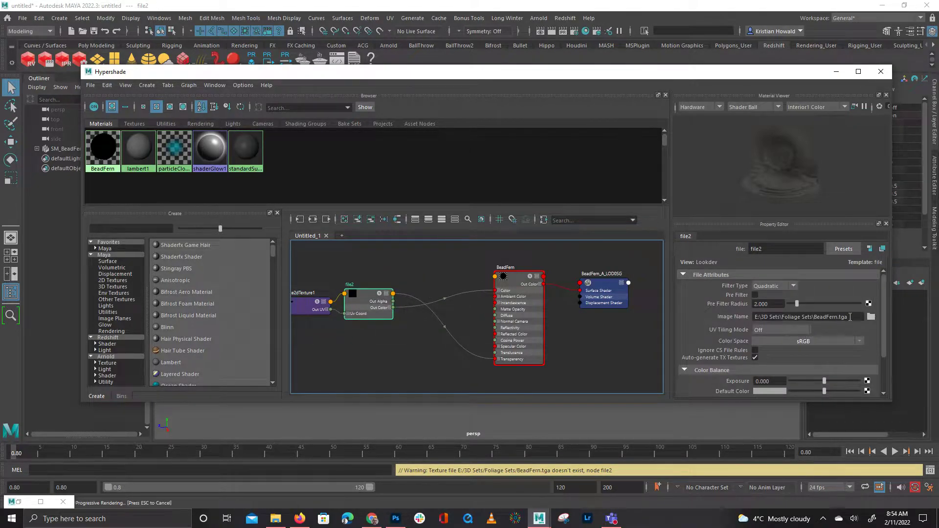
Point file2's image at T_BeadFern.tga from Downloads > StylizedFernPack1
{"action": "left_click", "coordinate": [872, 317]}
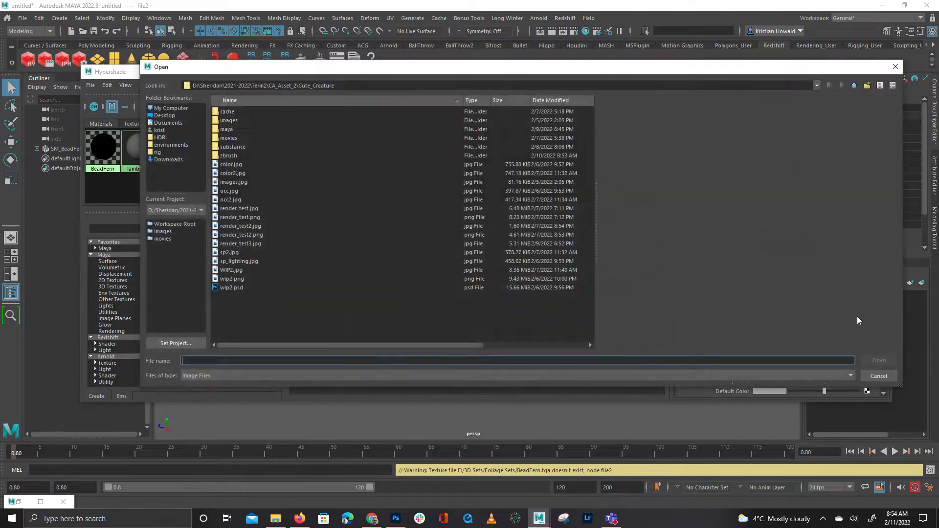
{"action": "left_click", "coordinate": [167, 160]}
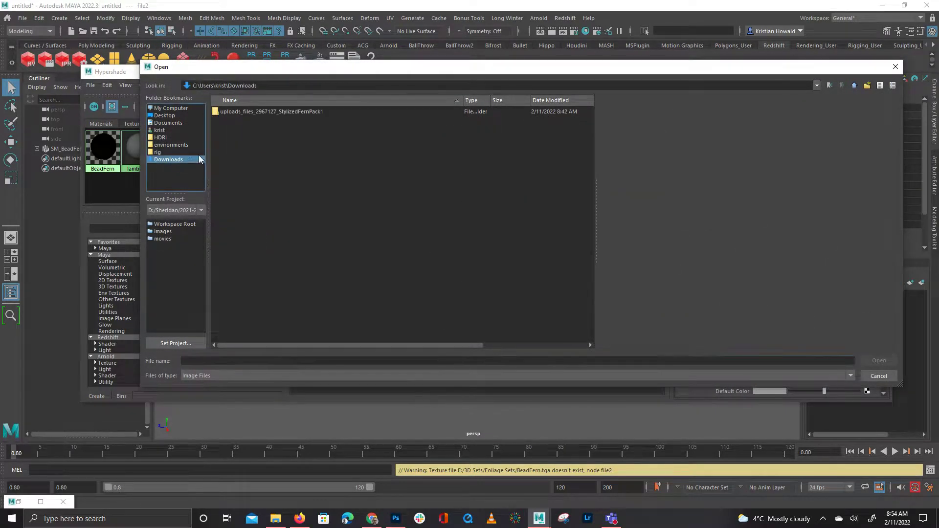
{"action": "double_click", "coordinate": [242, 112]}
{"action": "double_click", "coordinate": [242, 112]}
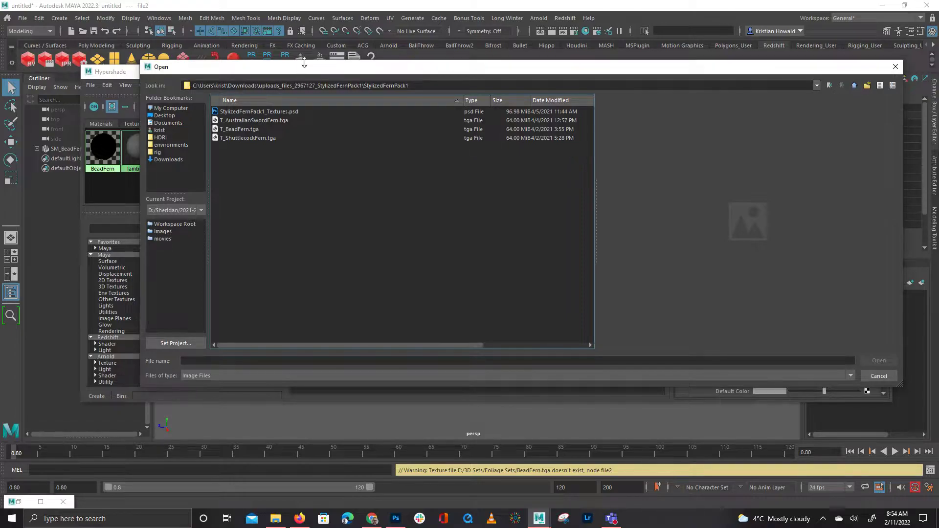
{"action": "left_click_drag", "start_coordinate": [304, 62], "coordinate": [267, 111]}
{"action": "double_click", "coordinate": [258, 165]}
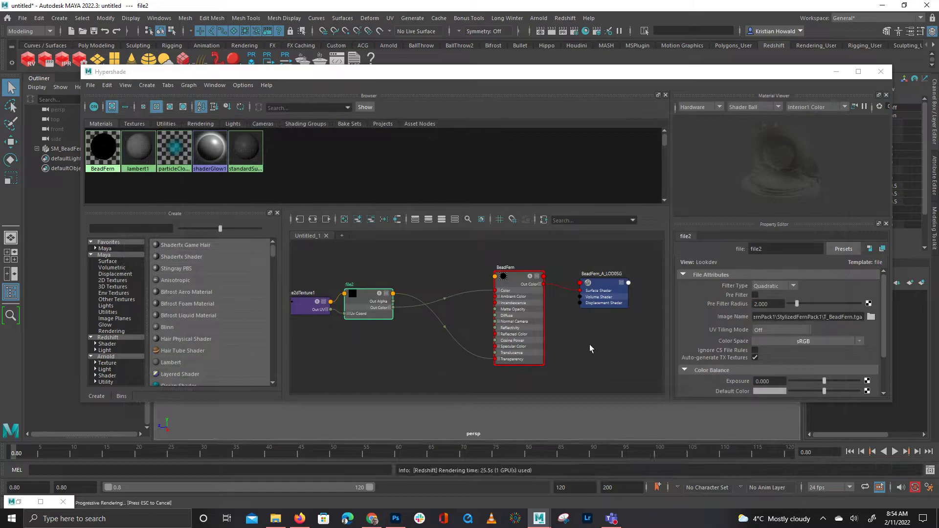
{"action": "left_click_drag", "start_coordinate": [773, 79], "coordinate": [329, 61]}
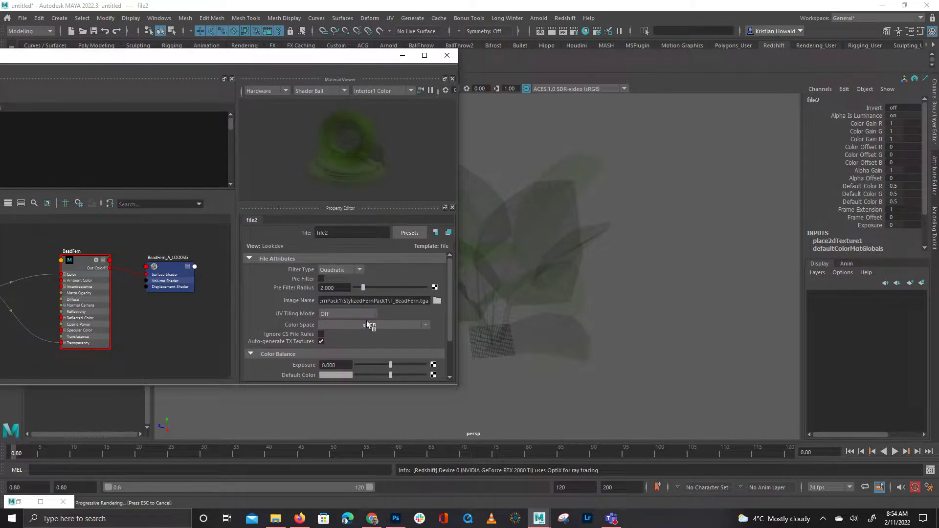
{"action": "left_click_drag", "start_coordinate": [210, 57], "coordinate": [206, 52]}
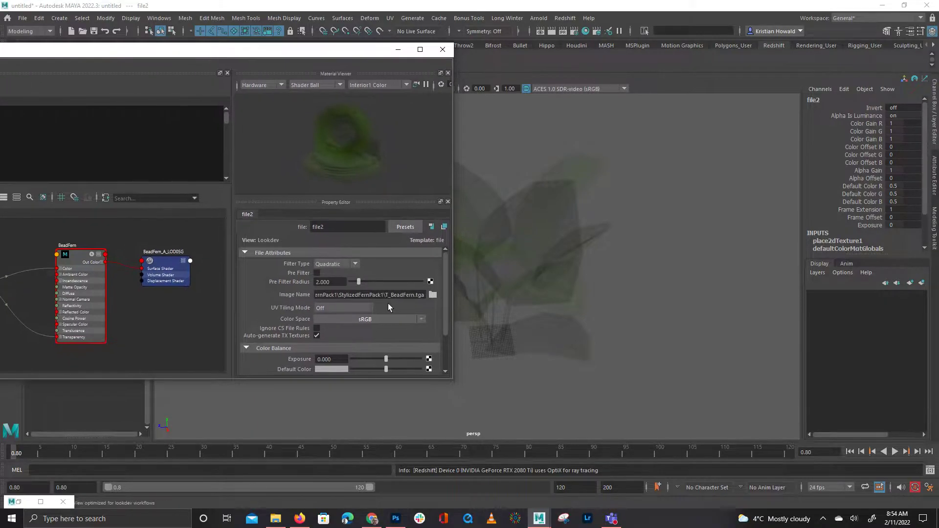
Set file2's colour space to Raw
{"action": "left_click", "coordinate": [380, 320]}
{"action": "mouse_move", "coordinate": [411, 348]}
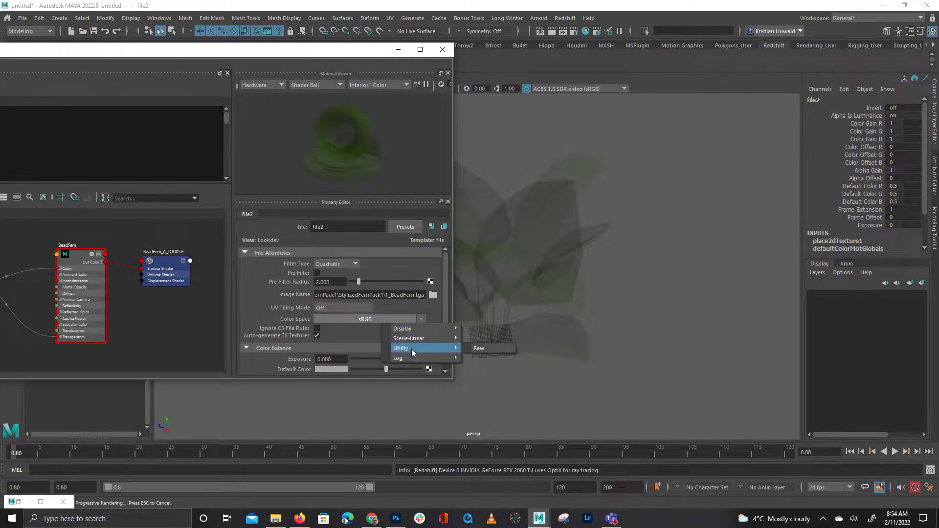
{"action": "left_click", "coordinate": [486, 347]}
{"action": "left_click", "coordinate": [379, 319]}
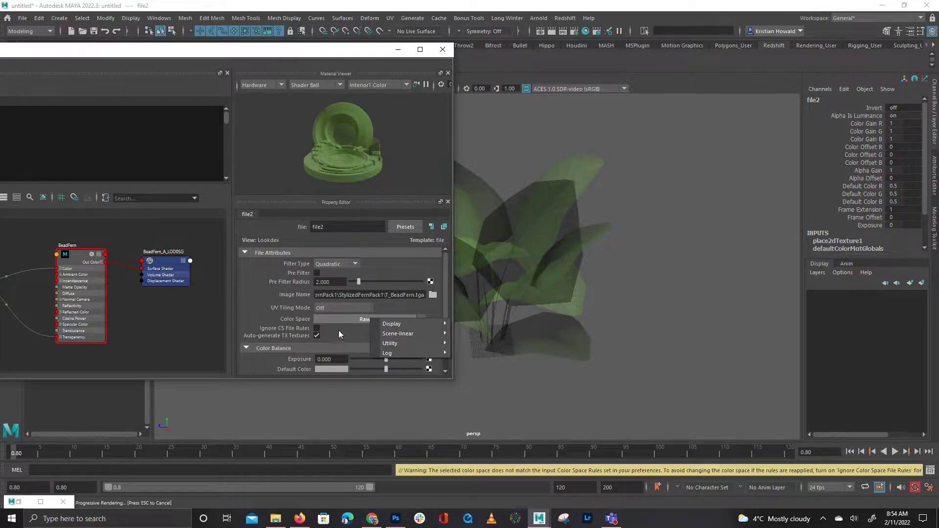
{"action": "mouse_move", "coordinate": [401, 324]}
{"action": "left_click", "coordinate": [485, 324]}
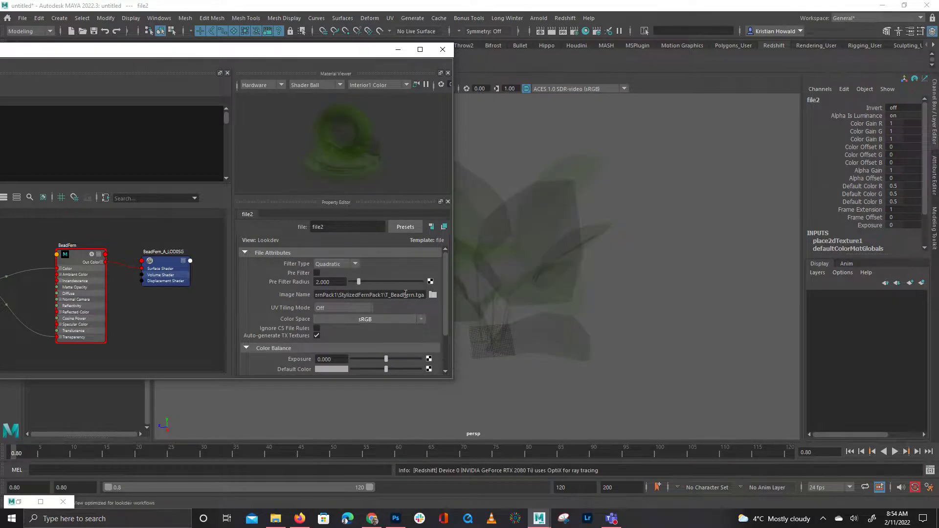
{"action": "left_click", "coordinate": [391, 319]}
{"action": "mouse_move", "coordinate": [397, 346]}
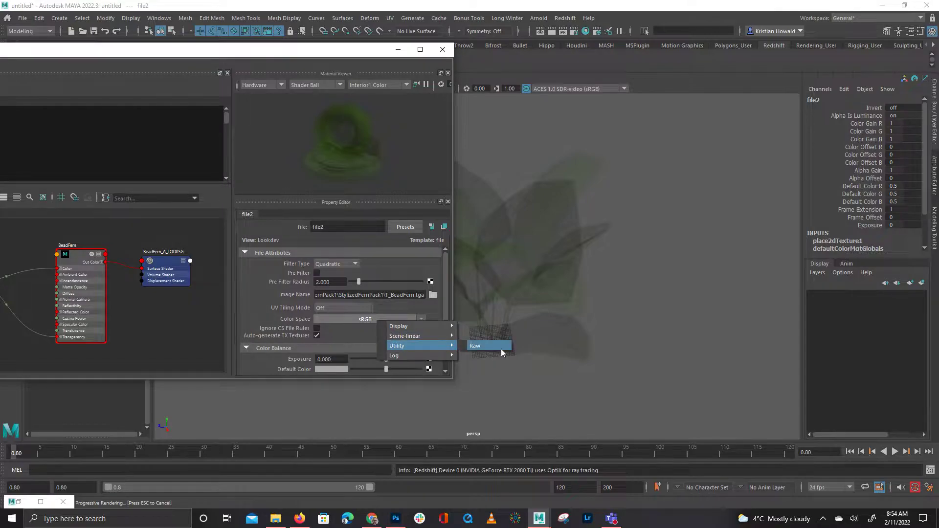
{"action": "left_click", "coordinate": [476, 346]}
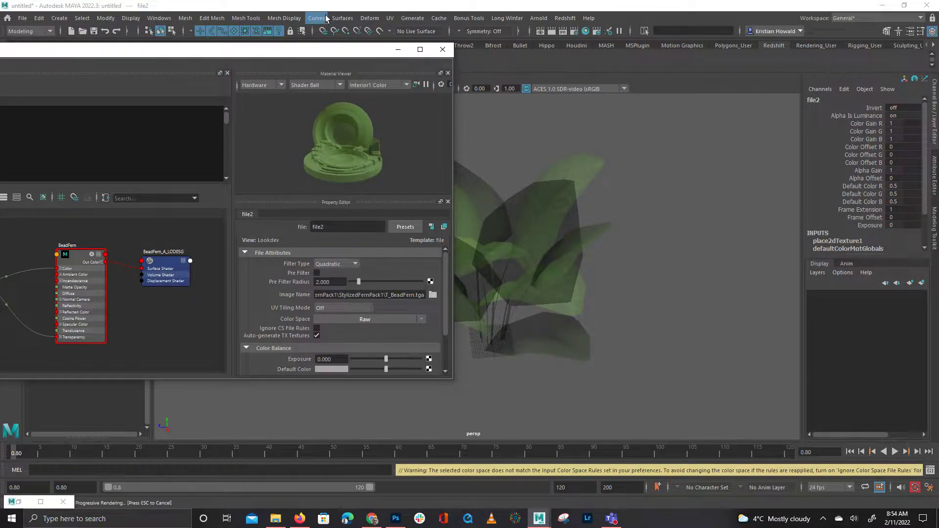
Rearrange the file2 and place2dTexture1 nodes in the Hypershade graph
{"action": "left_click_drag", "start_coordinate": [311, 53], "coordinate": [659, 26]}
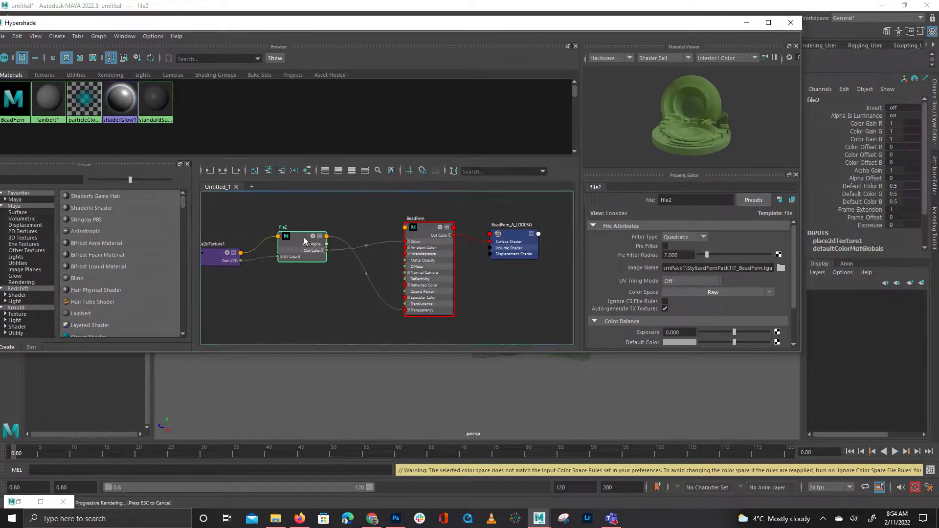
{"action": "mouse_move", "coordinate": [305, 240]}
{"action": "left_mouse_down"}
{"action": "mouse_move", "coordinate": [302, 252]}
{"action": "mouse_move", "coordinate": [296, 239]}
{"action": "left_mouse_up"}
{"action": "key", "text": "3"}
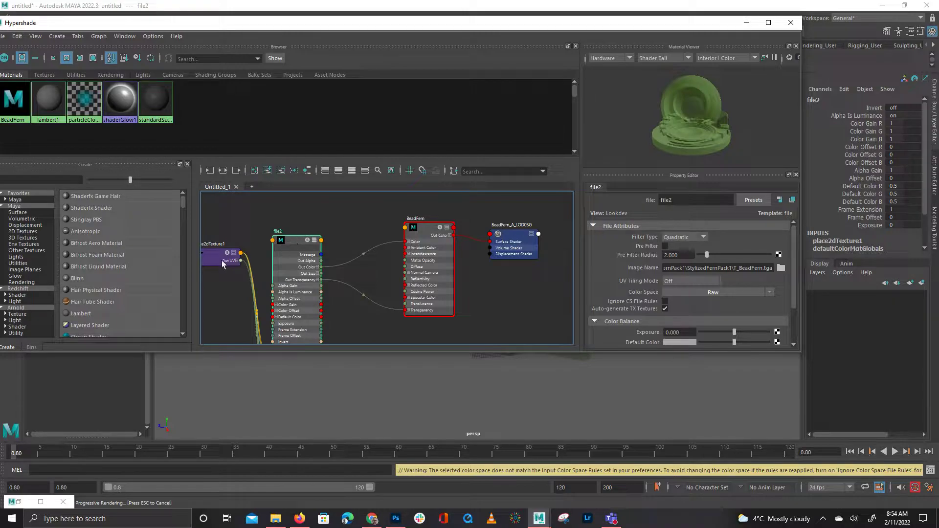
{"action": "left_click_drag", "start_coordinate": [221, 260], "coordinate": [200, 319]}
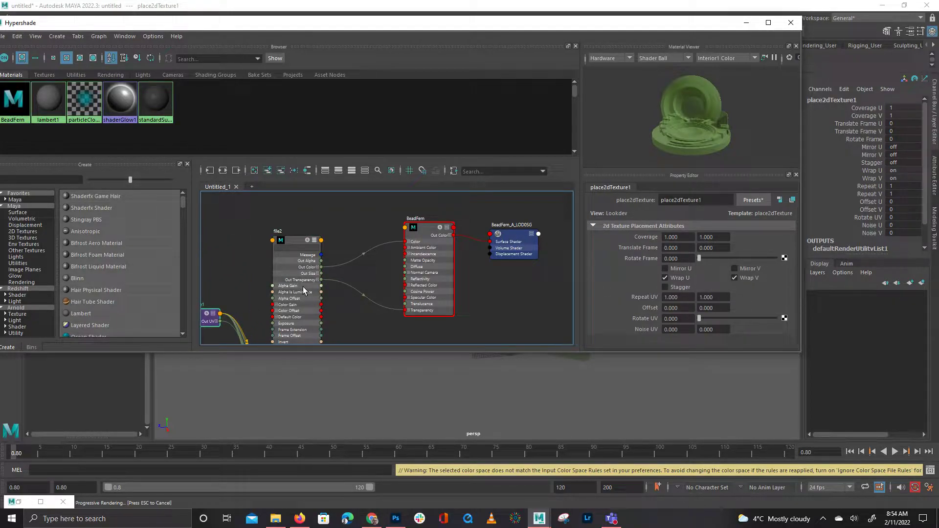
{"action": "scroll", "coordinate": [355, 258], "scroll_direction": "up", "scroll_amount": 2}
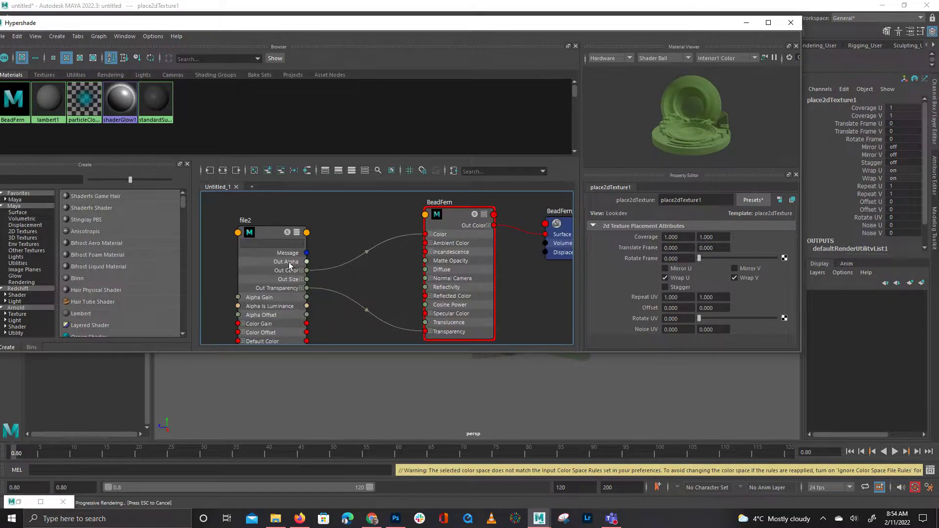
{"action": "left_click_drag", "start_coordinate": [267, 231], "coordinate": [245, 220]}
Show all attributes on file2, including File Has Alpha, and lower Hypershade to reveal Maya
{"action": "right_click", "coordinate": [244, 221]}
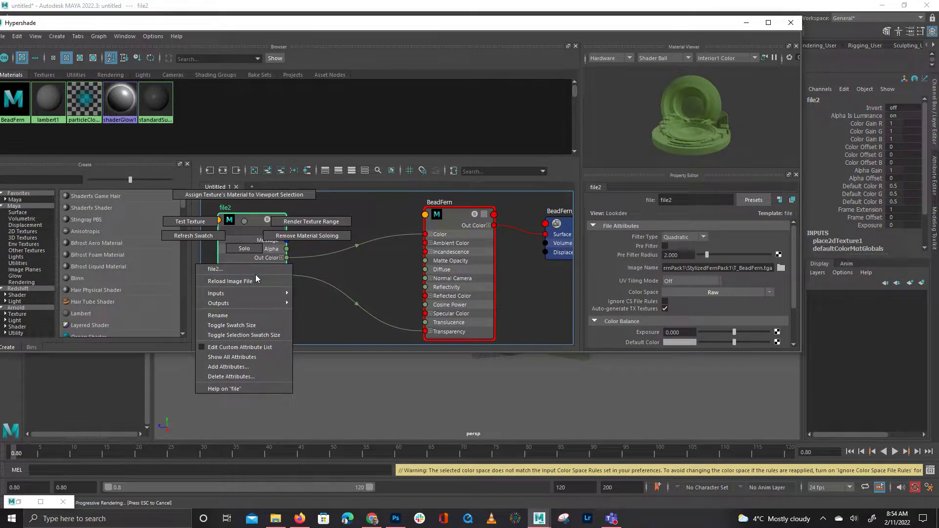
{"action": "left_click", "coordinate": [252, 359]}
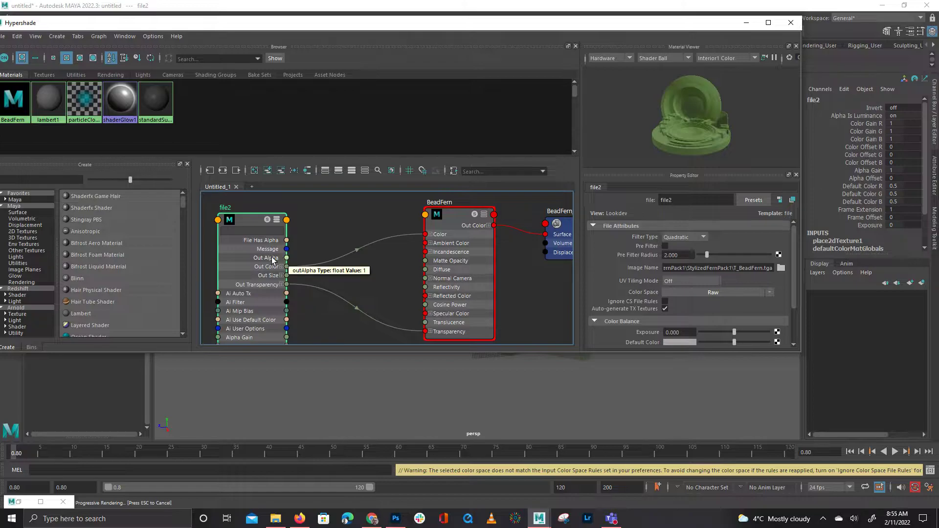
{"action": "left_click", "coordinate": [356, 216]}
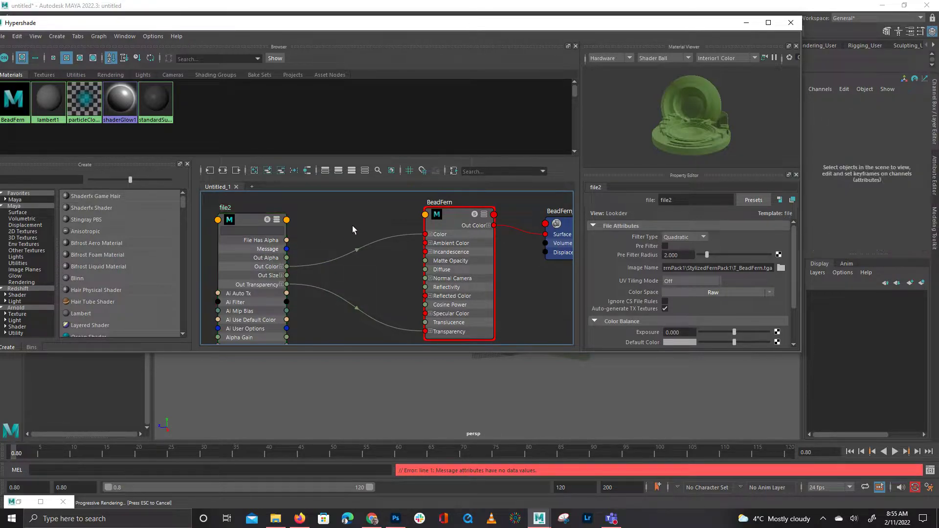
{"action": "middle_click_drag", "start_coordinate": [411, 242], "coordinate": [394, 229], "text": "alt"}
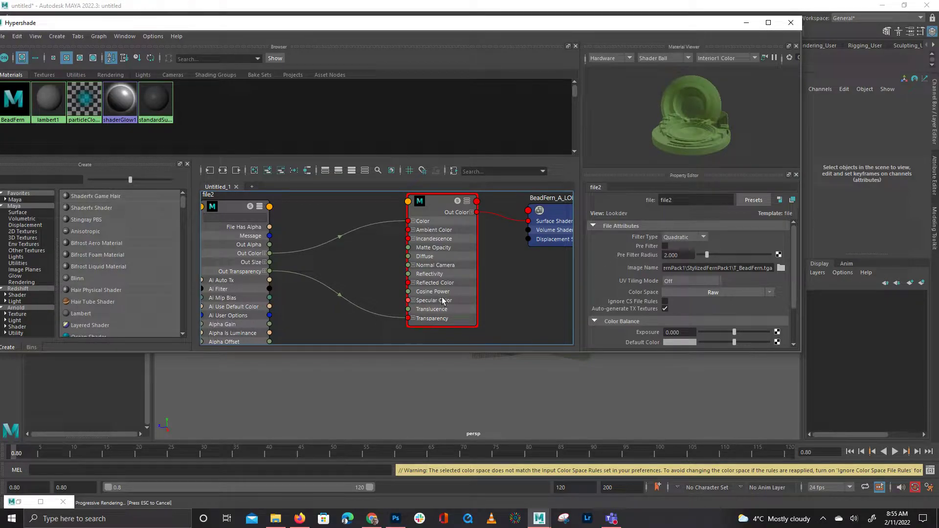
{"action": "mouse_move", "coordinate": [457, 206]}
{"action": "middle_mouse_down", "text": "alt"}
{"action": "mouse_move", "coordinate": [456, 232]}
{"action": "mouse_move", "coordinate": [450, 221]}
{"action": "middle_mouse_up", "text": "alt"}
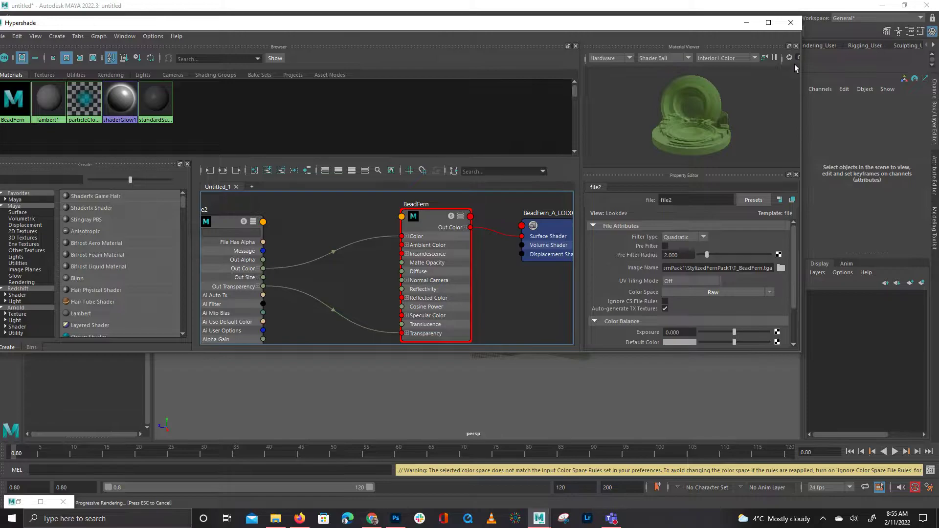
{"action": "left_click_drag", "start_coordinate": [523, 30], "coordinate": [533, 120]}
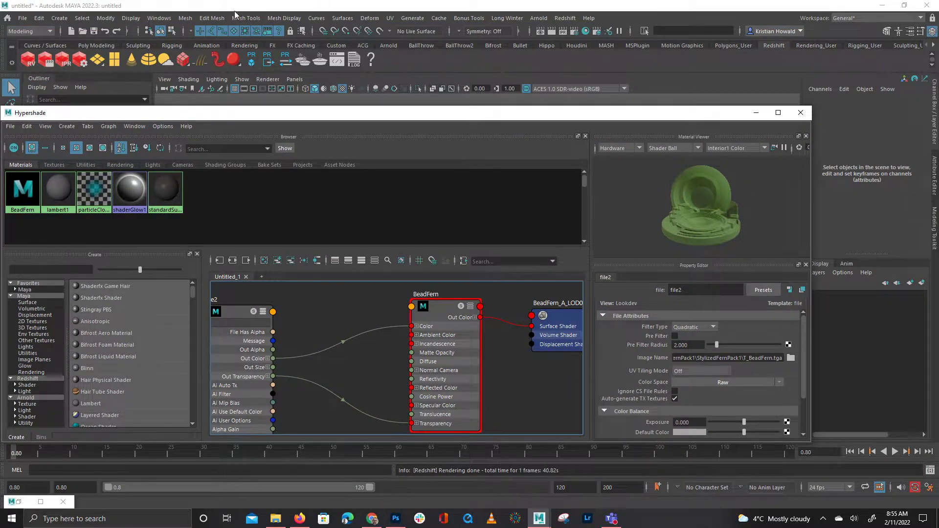
Start a Redshift IPR render and place the Render View to the right of Hypershade
{"action": "left_click", "coordinate": [63, 61]}
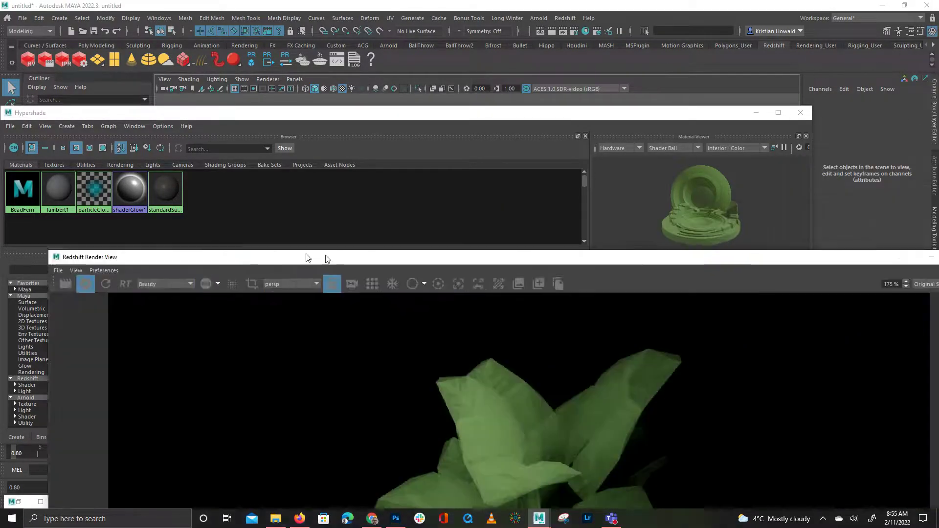
{"action": "left_click_drag", "start_coordinate": [307, 255], "coordinate": [697, 148]}
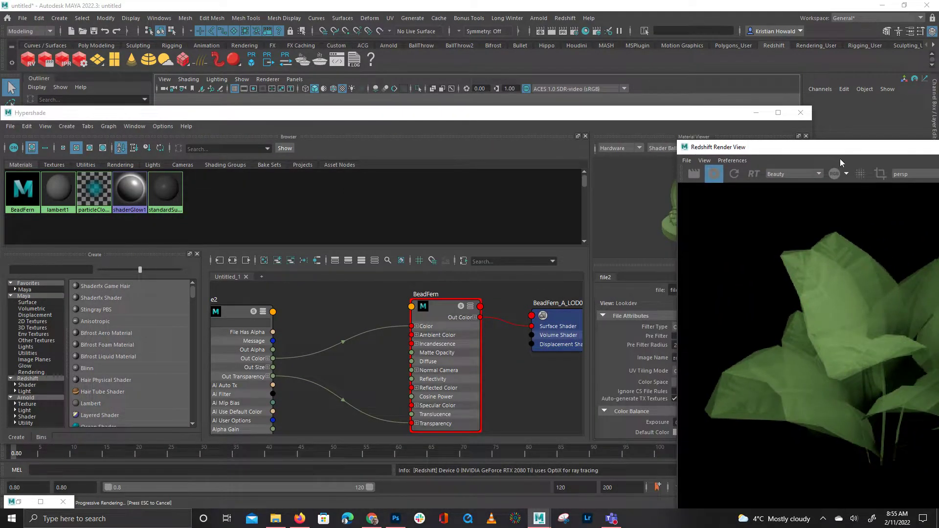
{"action": "left_click_drag", "start_coordinate": [838, 143], "coordinate": [767, 82]}
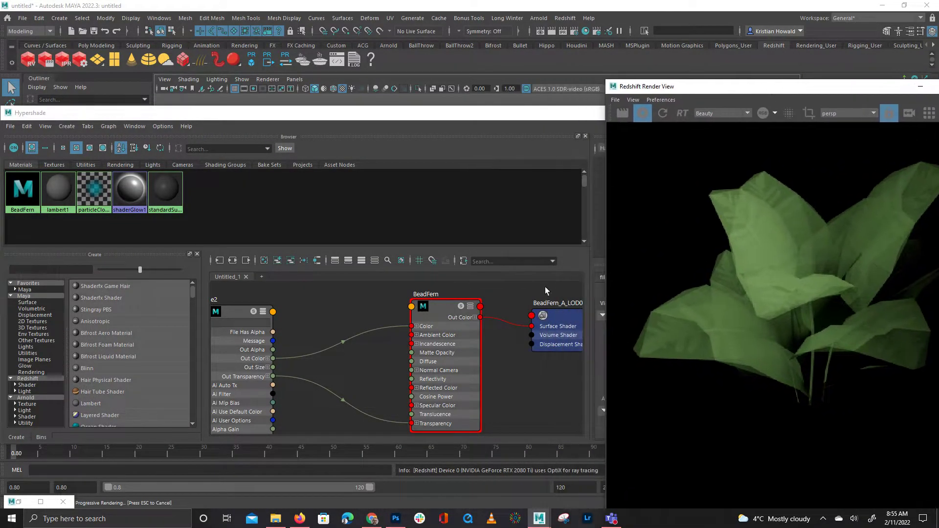
{"action": "left_click_drag", "start_coordinate": [461, 117], "coordinate": [382, 49]}
{"action": "scroll", "coordinate": [318, 317], "scroll_direction": "down", "scroll_amount": 2}
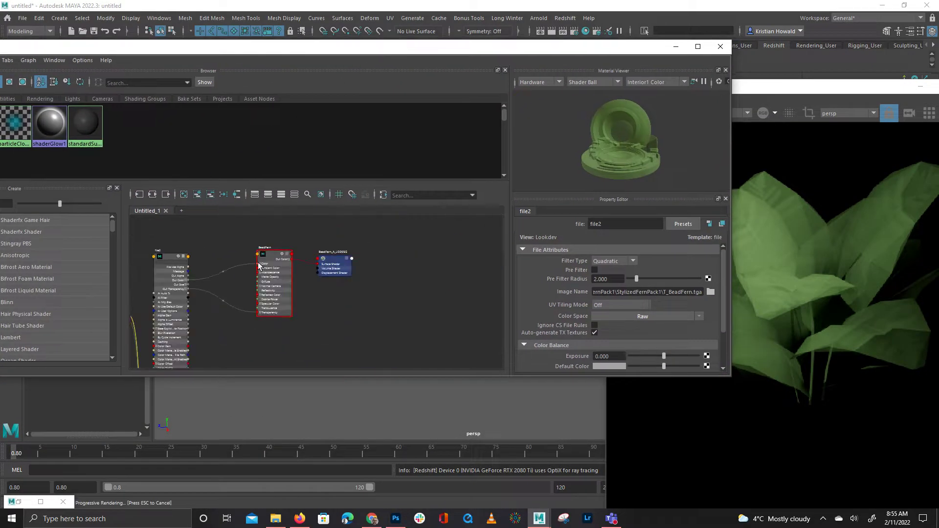
Create rsMaterial1 from the Redshift category of Hypershade's Create panel
{"action": "middle_click_drag", "start_coordinate": [322, 330], "coordinate": [325, 256], "text": "alt"}
{"action": "scroll", "coordinate": [324, 256], "scroll_direction": "down", "scroll_amount": 1}
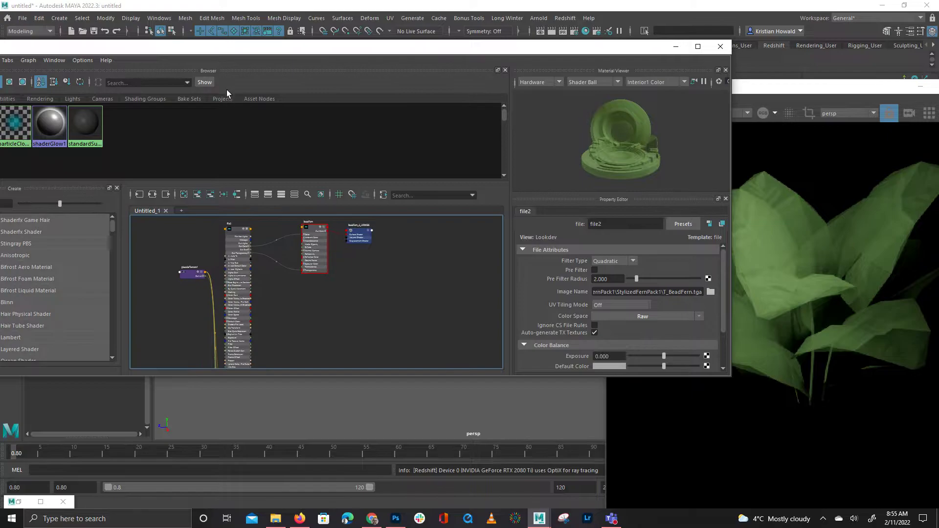
{"action": "left_click_drag", "start_coordinate": [200, 50], "coordinate": [312, 49]}
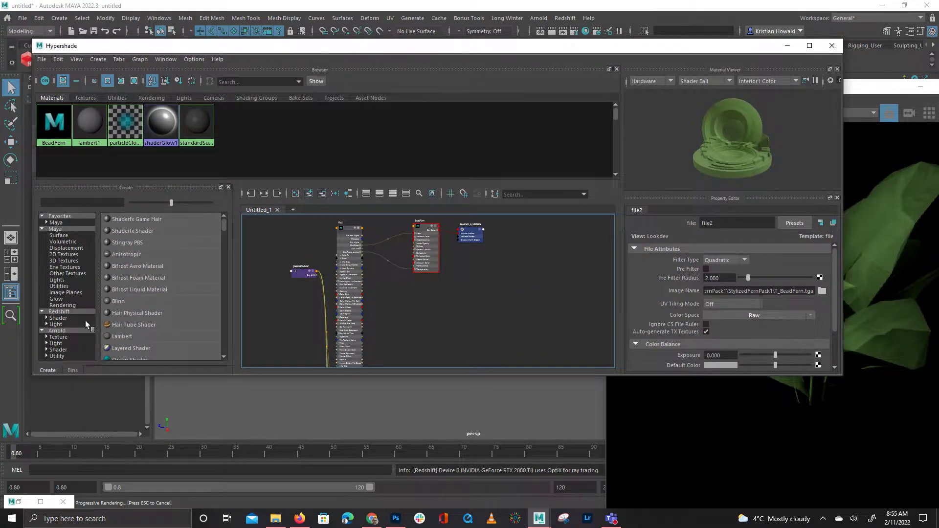
{"action": "left_click", "coordinate": [58, 311]}
{"action": "left_click", "coordinate": [132, 266]}
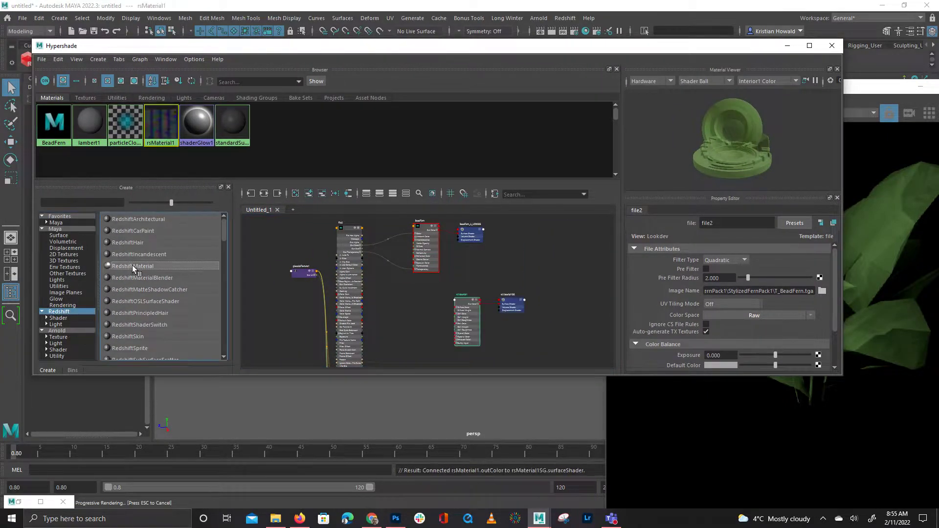
{"action": "left_click_drag", "start_coordinate": [487, 46], "coordinate": [368, 382]}
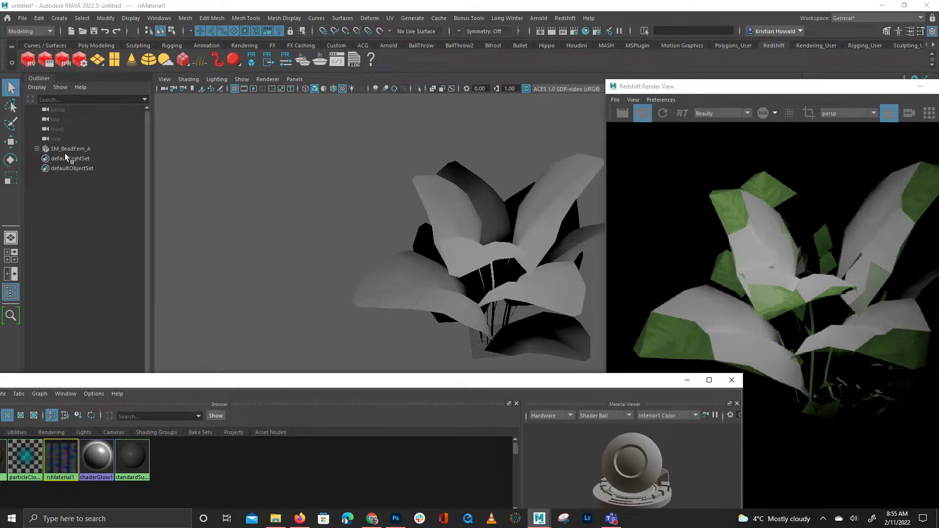
Expand SM_BeadFern_A and LOD_0 in the Outliner, then select the fern mesh in the viewport
{"action": "left_click", "coordinate": [36, 148]}
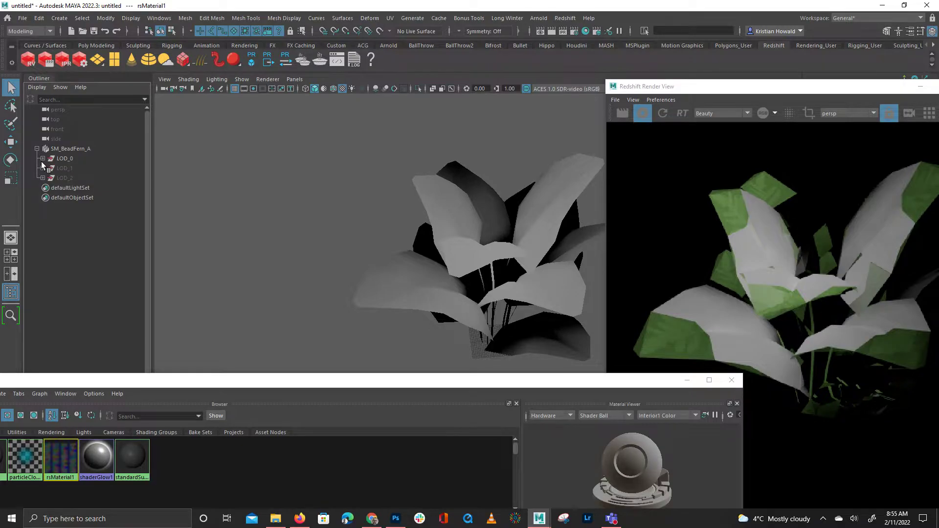
{"action": "left_click", "coordinate": [43, 159]}
{"action": "left_click_drag", "start_coordinate": [66, 178], "coordinate": [68, 188]}
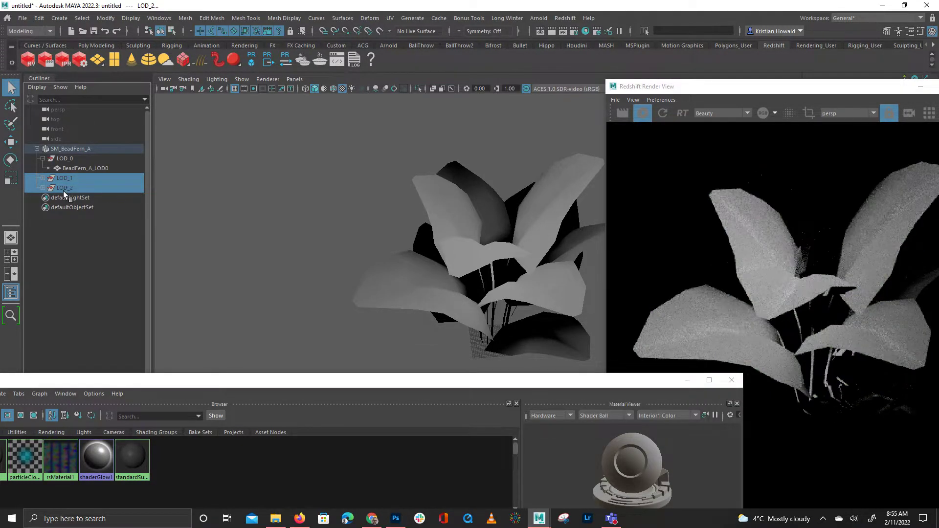
{"action": "left_click", "coordinate": [247, 221]}
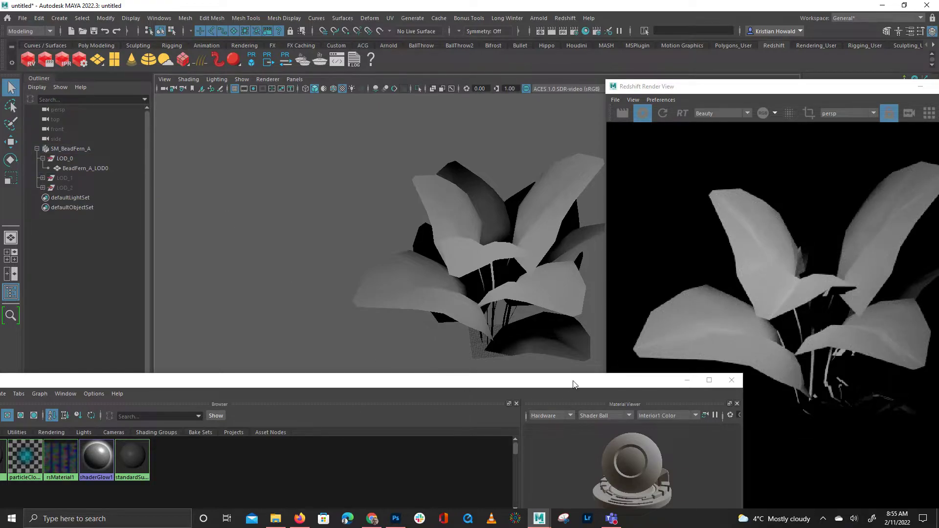
{"action": "left_click_drag", "start_coordinate": [573, 384], "coordinate": [324, 104]}
{"action": "left_click_drag", "start_coordinate": [750, 89], "coordinate": [700, 64]}
{"action": "left_click", "coordinate": [540, 291]}
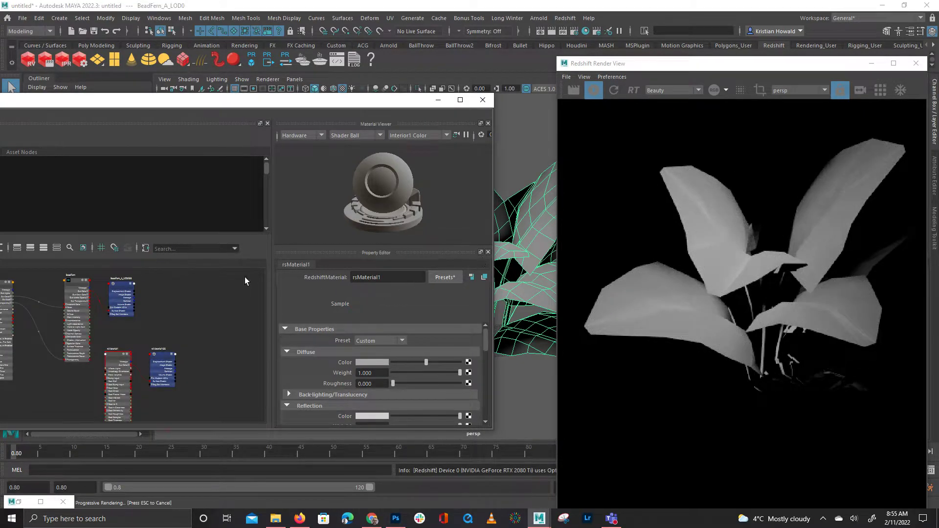
Reselect the fern and pan the Hypershade graph to bring rsMaterial1 and file2 into view
{"action": "left_click", "coordinate": [544, 388]}
{"action": "left_click", "coordinate": [524, 298]}
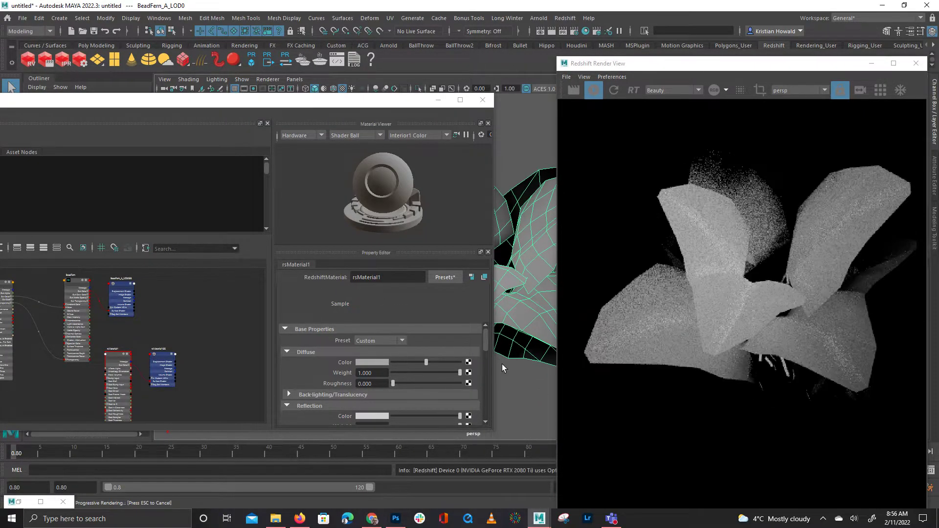
{"action": "left_click_drag", "start_coordinate": [494, 359], "coordinate": [508, 359]}
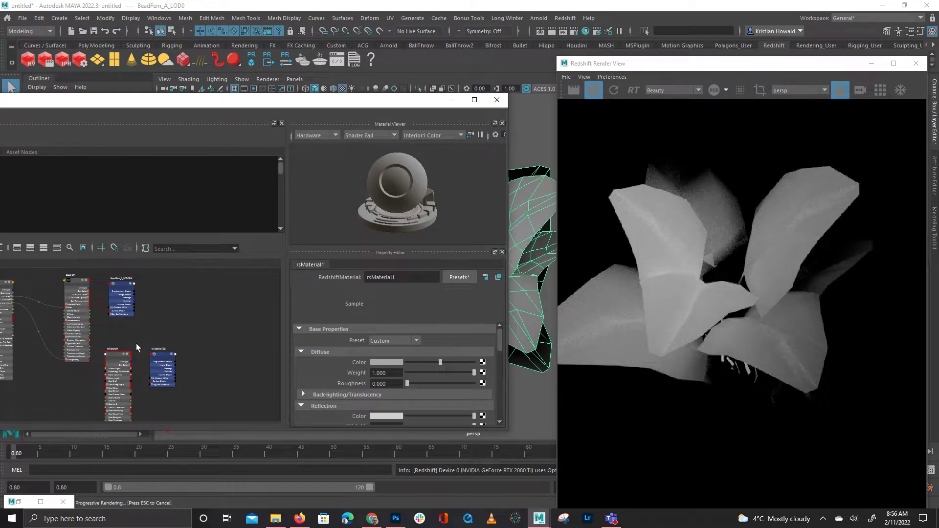
{"action": "scroll", "coordinate": [147, 380], "scroll_direction": "up", "scroll_amount": 5}
{"action": "middle_click_drag", "start_coordinate": [147, 381], "coordinate": [142, 413], "text": "alt"}
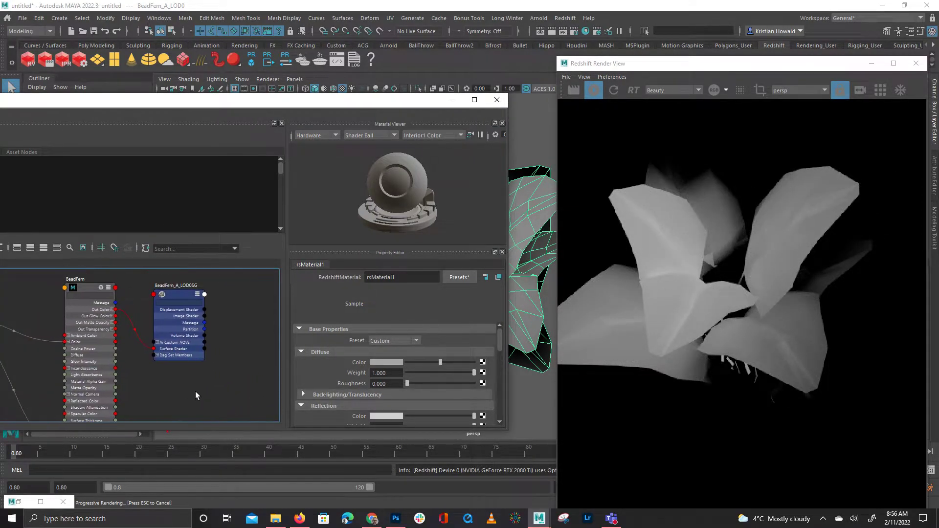
{"action": "middle_click_drag", "start_coordinate": [195, 391], "coordinate": [199, 241], "text": "alt"}
{"action": "scroll", "coordinate": [144, 321], "scroll_direction": "down", "scroll_amount": 3}
{"action": "middle_click_drag", "start_coordinate": [134, 321], "coordinate": [247, 361], "text": "alt"}
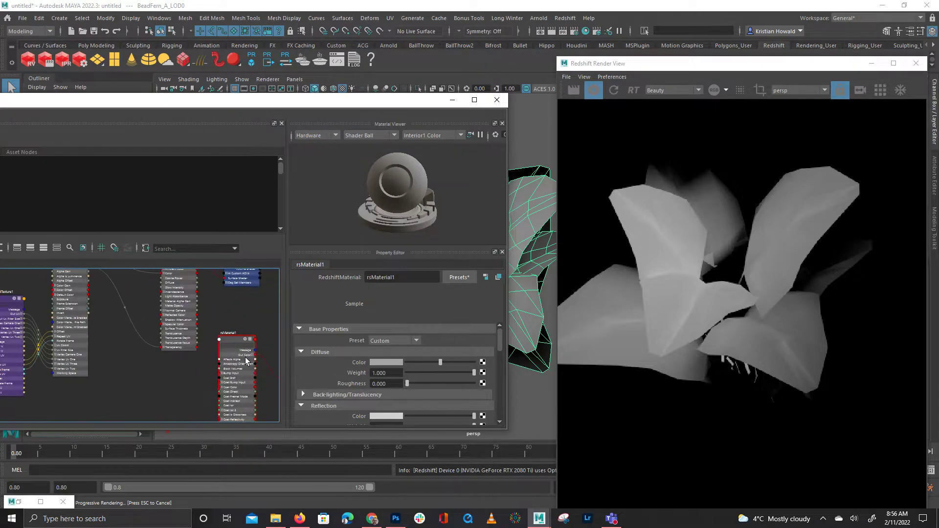
{"action": "left_click", "coordinate": [233, 341]}
{"action": "middle_click_drag", "start_coordinate": [115, 350], "coordinate": [120, 359], "text": "alt"}
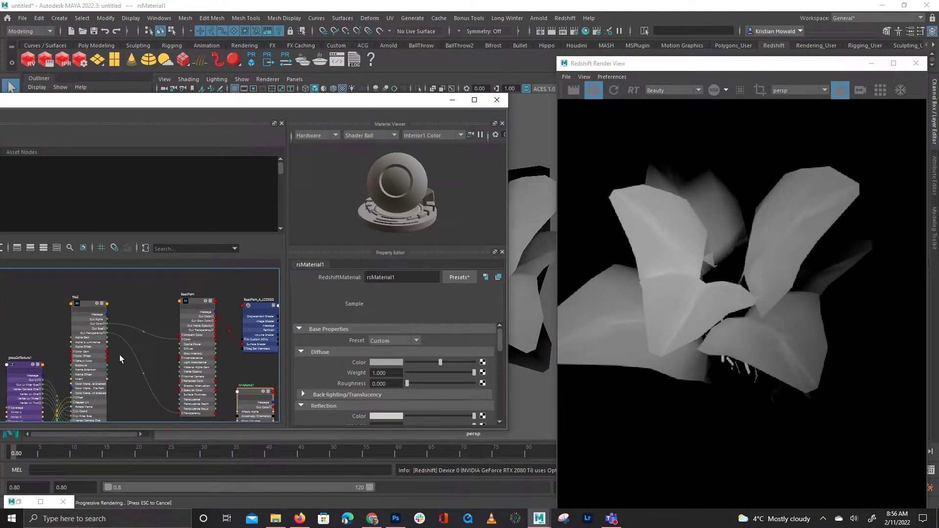
{"action": "left_click", "coordinate": [87, 311]}
Filter rsMaterial1's attributes by 'op' to expose its opacity inputs
{"action": "scroll", "coordinate": [225, 301], "scroll_direction": "up", "scroll_amount": 2}
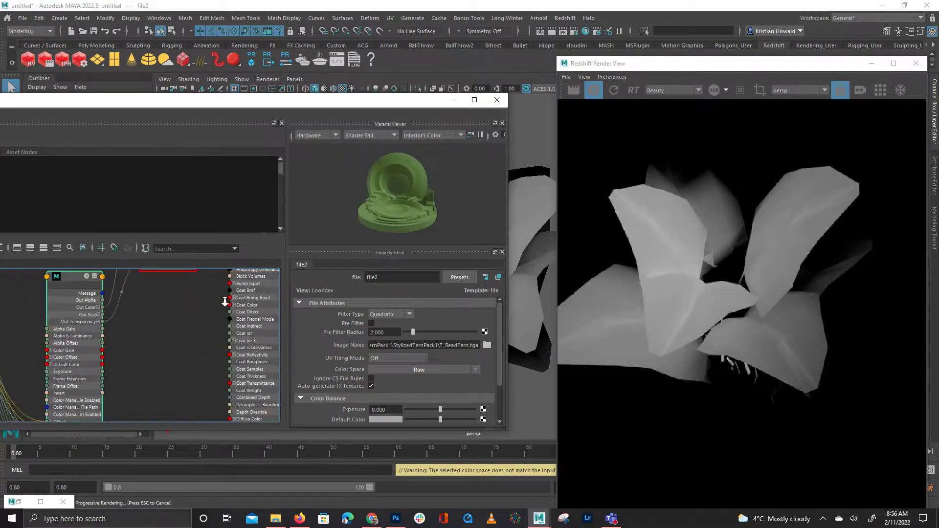
{"action": "middle_click_drag", "start_coordinate": [225, 302], "coordinate": [70, 337], "text": "alt"}
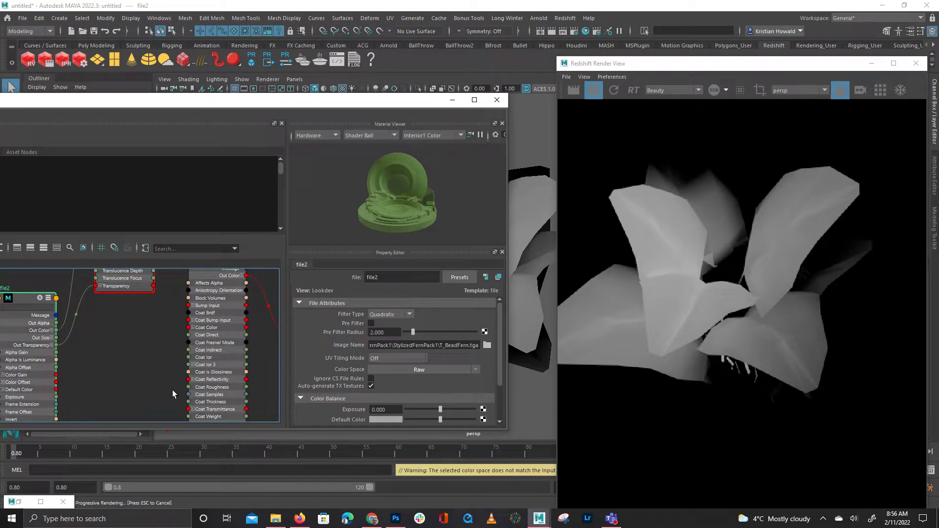
{"action": "middle_click_drag", "start_coordinate": [172, 394], "coordinate": [177, 440], "text": "alt"}
{"action": "left_click", "coordinate": [207, 289]}
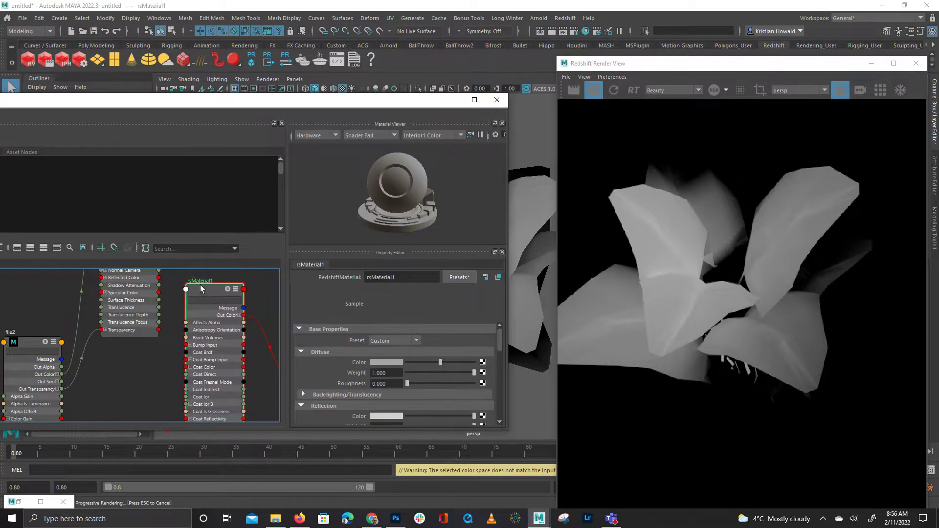
{"action": "left_click", "coordinate": [207, 299]}
{"action": "type", "text": "op"}
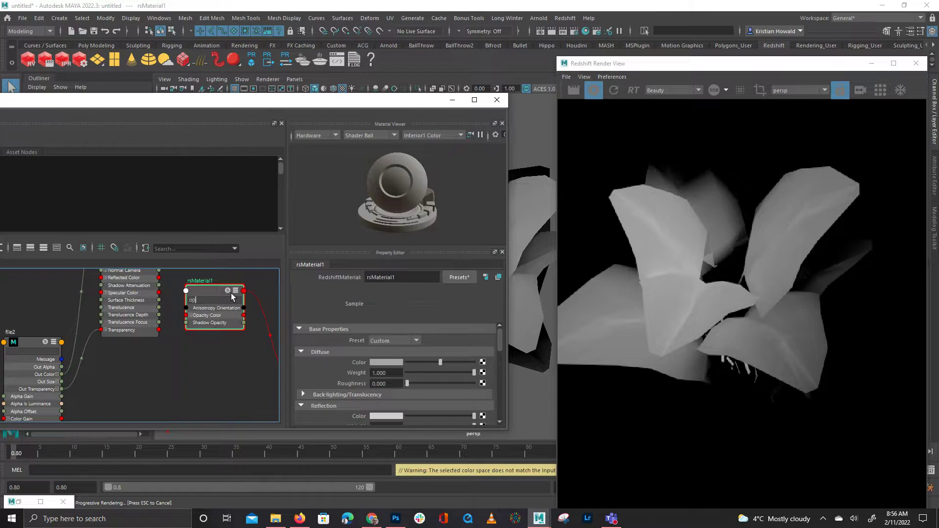
{"action": "left_click_drag", "start_coordinate": [228, 294], "coordinate": [225, 340]}
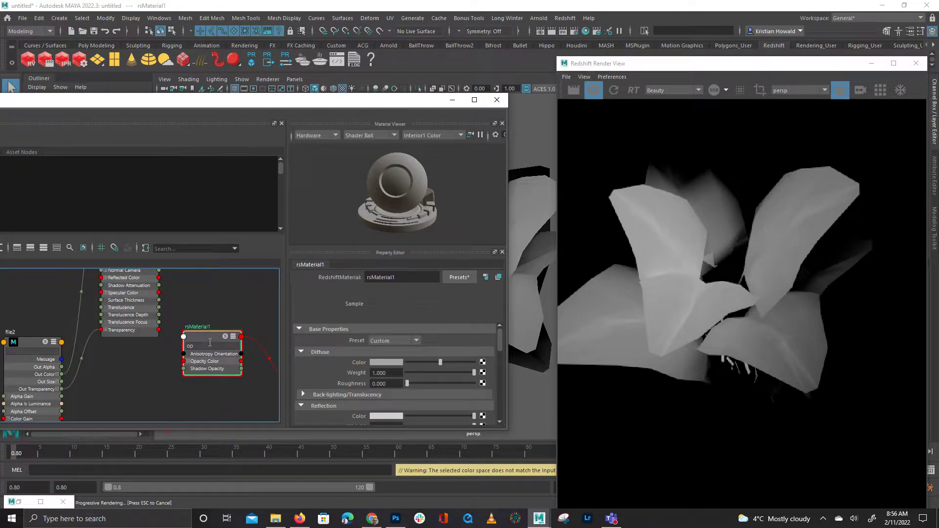
Wire file2's Out Alpha into rsMaterial1's Opacity Color R, G and B channels
{"action": "left_click", "coordinate": [189, 361]}
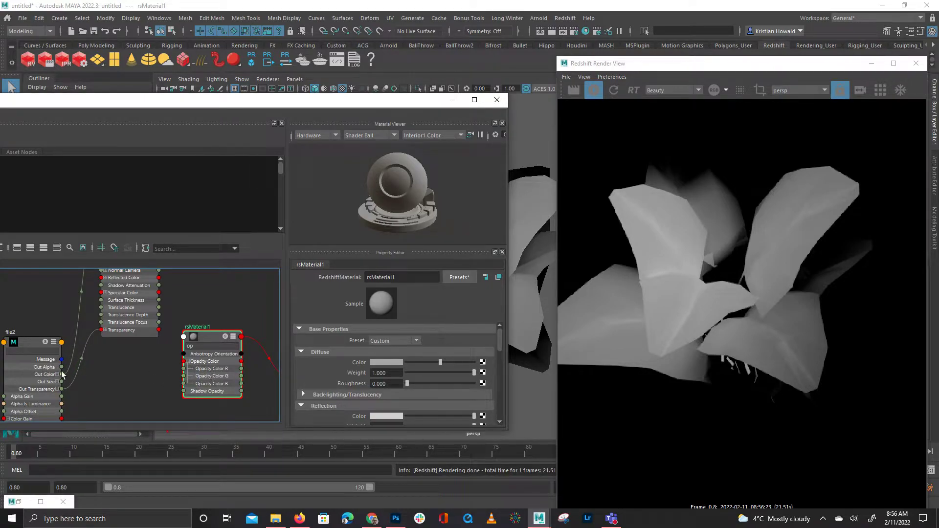
{"action": "left_click_drag", "start_coordinate": [70, 370], "coordinate": [185, 362]}
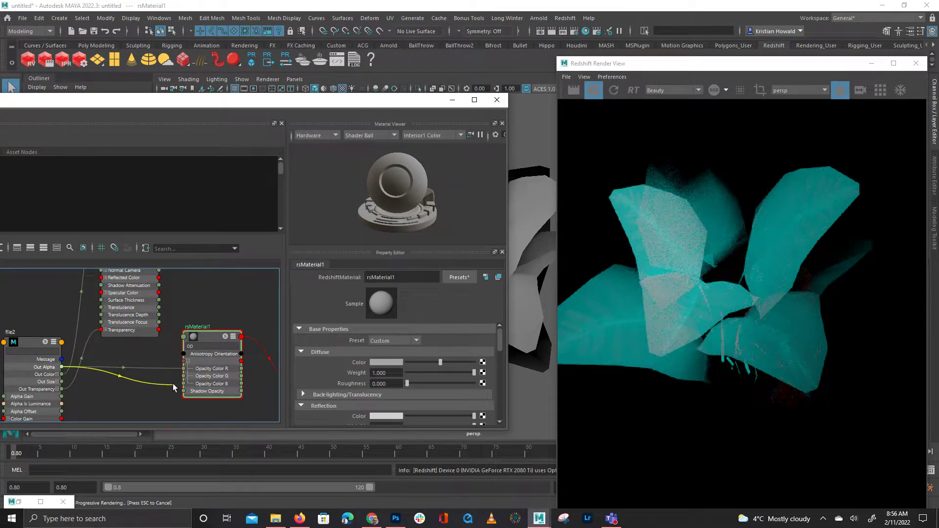
{"action": "left_click_drag", "start_coordinate": [172, 384], "coordinate": [137, 377]}
{"action": "left_click_drag", "start_coordinate": [62, 366], "coordinate": [184, 376]}
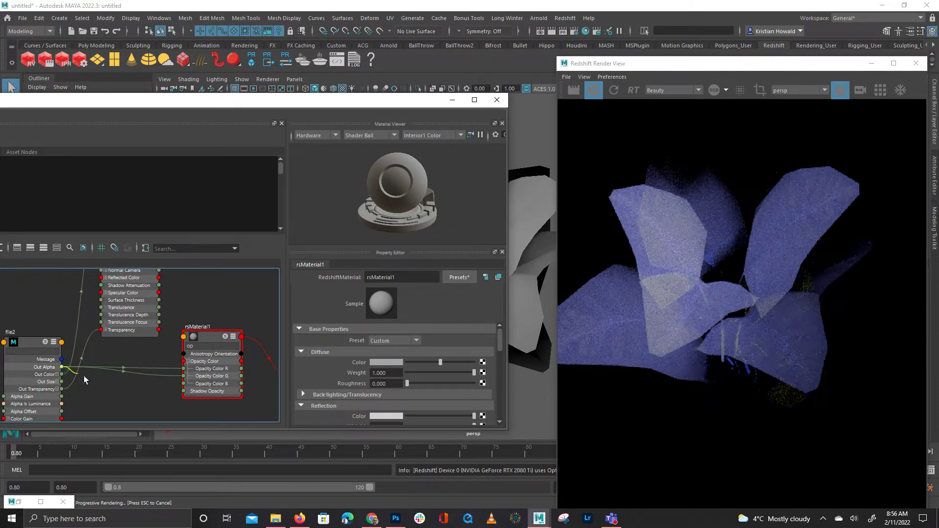
{"action": "left_click_drag", "start_coordinate": [84, 375], "coordinate": [184, 383]}
Untick Alpha Is Luminance in file2's Color Balance section
{"action": "left_click", "coordinate": [34, 341]}
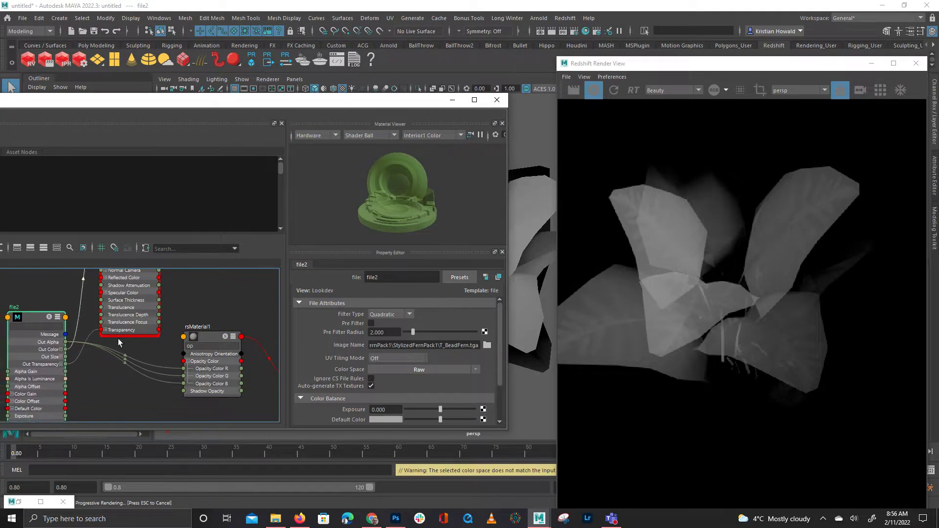
{"action": "scroll", "coordinate": [427, 334], "scroll_direction": "down", "scroll_amount": 4}
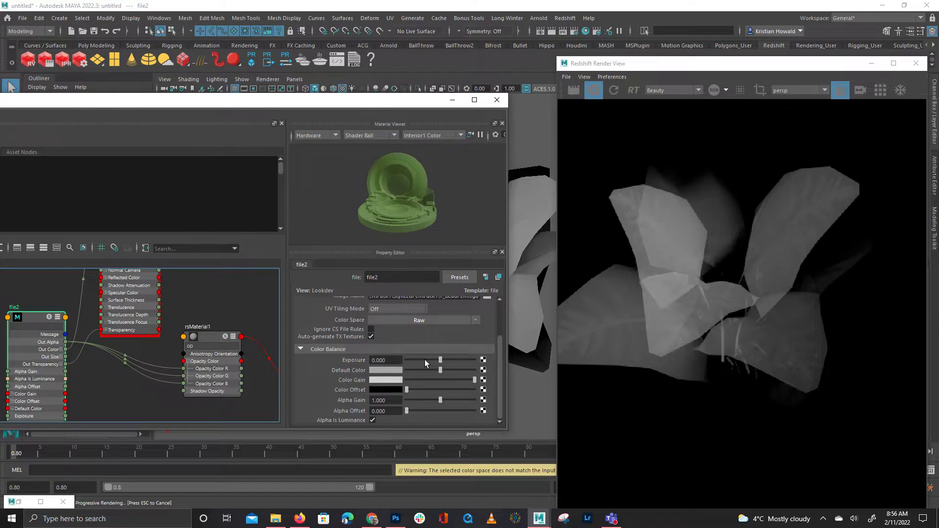
{"action": "left_click", "coordinate": [372, 421]}
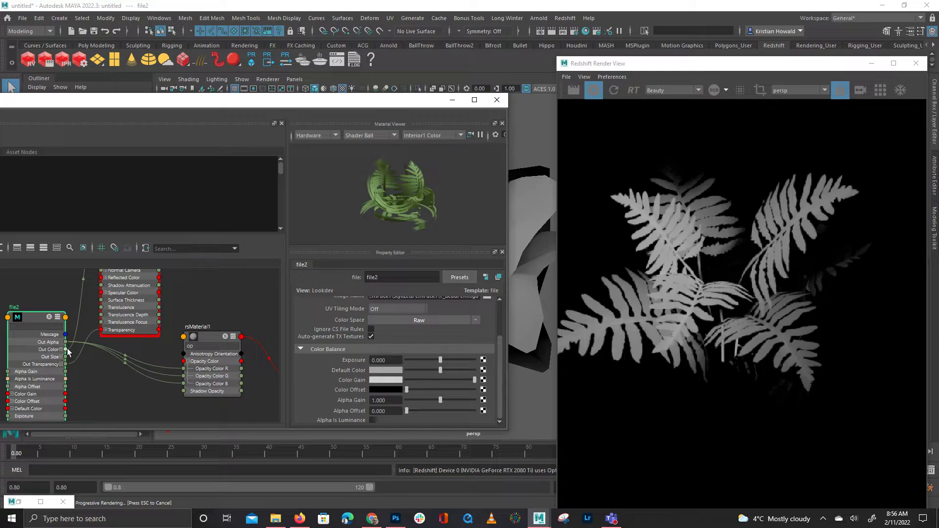
{"action": "left_click_drag", "start_coordinate": [65, 349], "coordinate": [183, 361]}
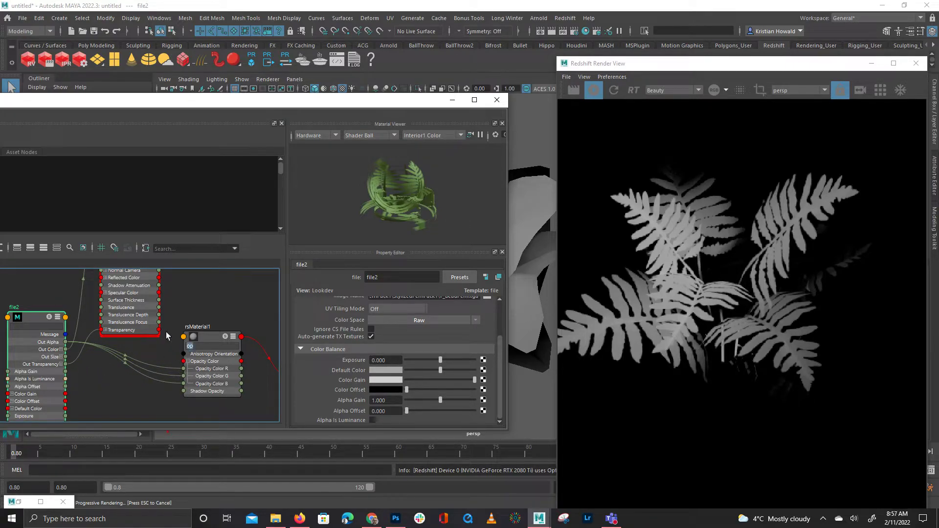
Connect file2's colour output to rsMaterial1's Diffuse Color so the fern fronds render green
{"action": "key", "text": "BackSpace"}
{"action": "key", "text": "BackSpace"}
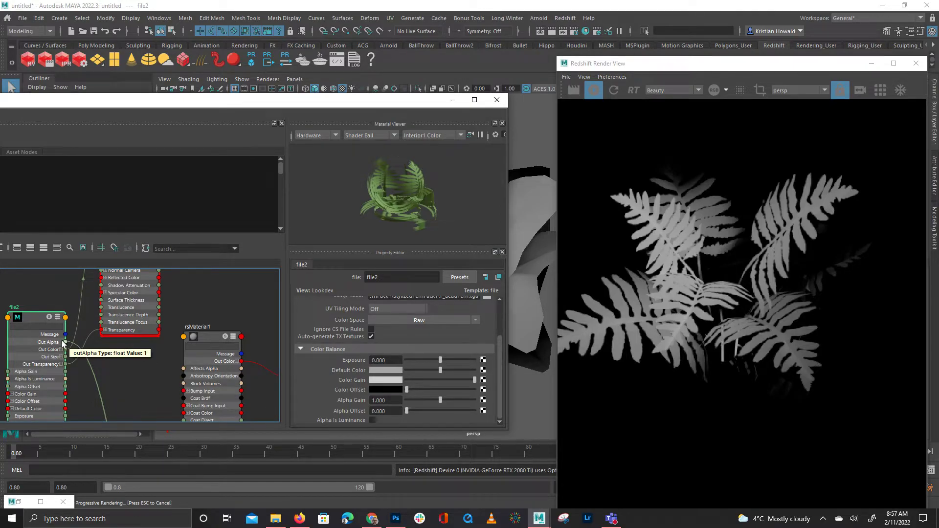
{"action": "left_click_drag", "start_coordinate": [65, 343], "coordinate": [138, 363]}
{"action": "left_click", "coordinate": [199, 344]}
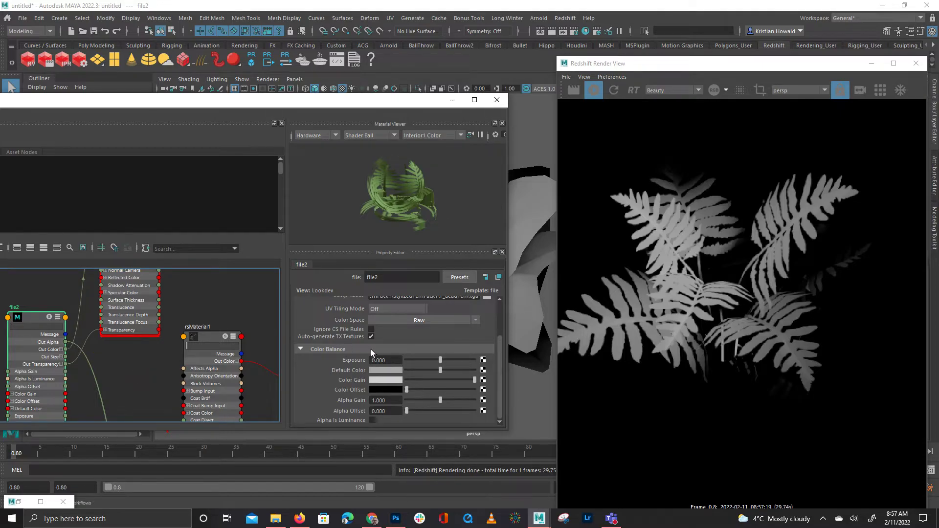
{"action": "scroll", "coordinate": [370, 349], "scroll_direction": "up", "scroll_amount": 3}
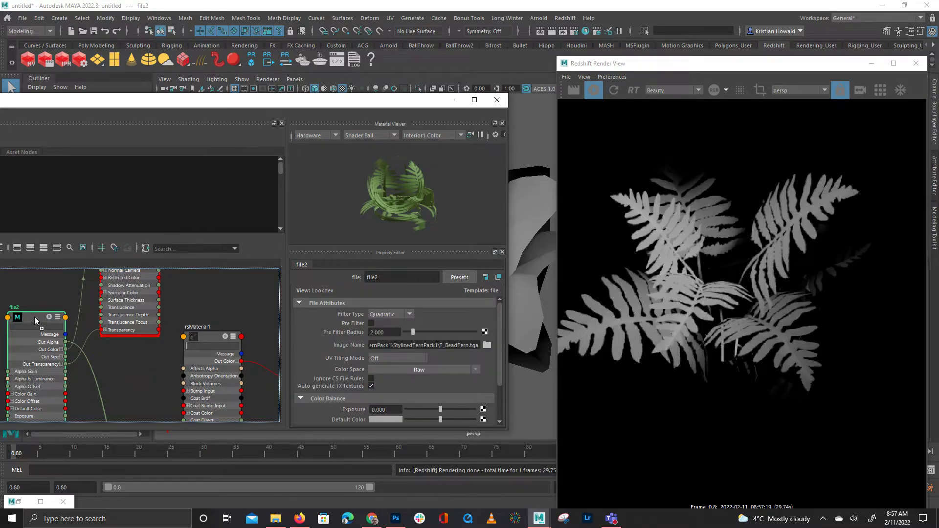
{"action": "left_click", "coordinate": [203, 338]}
{"action": "middle_click_drag", "start_coordinate": [34, 321], "coordinate": [356, 362]}
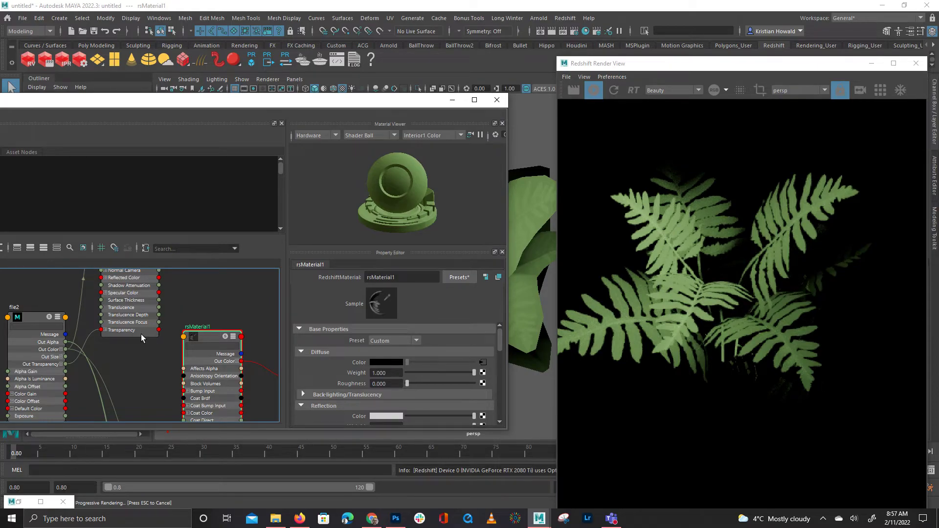
Move the Hypershade aside, orbit the viewport around the green fern, then return the Hypershade
{"action": "middle_click_drag", "start_coordinate": [151, 312], "coordinate": [159, 422], "text": "alt"}
{"action": "left_click_drag", "start_coordinate": [329, 105], "coordinate": [239, 77]}
{"action": "middle_click_drag", "start_coordinate": [48, 236], "coordinate": [79, 285], "text": "alt"}
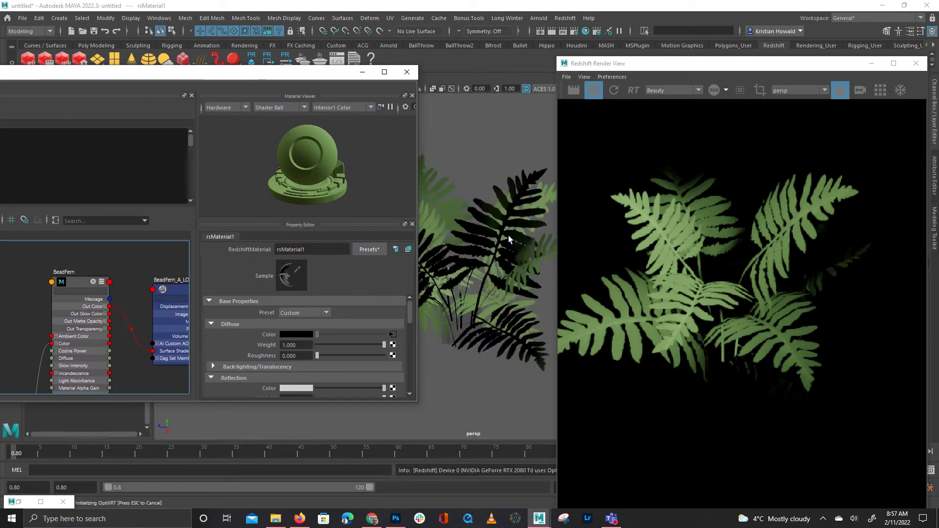
{"action": "left_click_drag", "start_coordinate": [335, 78], "coordinate": [179, 102]}
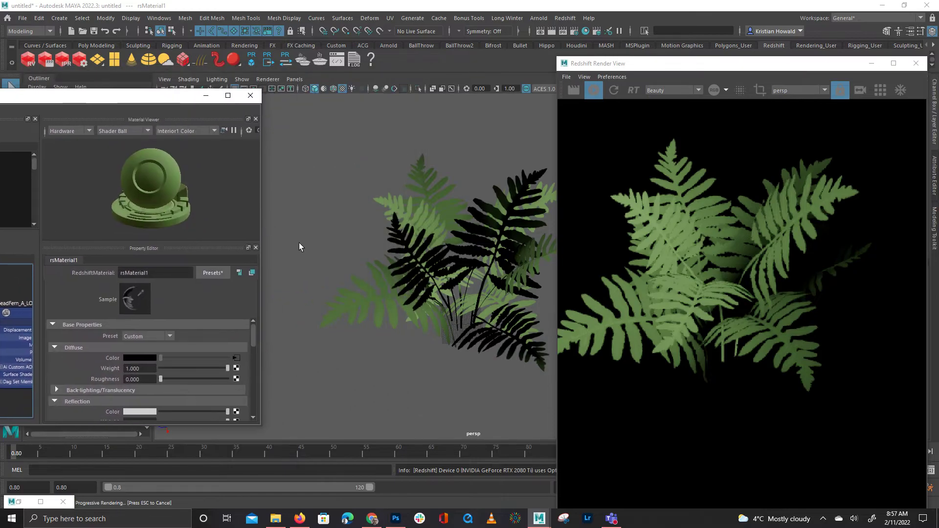
{"action": "left_click_drag", "start_coordinate": [300, 244], "coordinate": [364, 350], "text": "alt"}
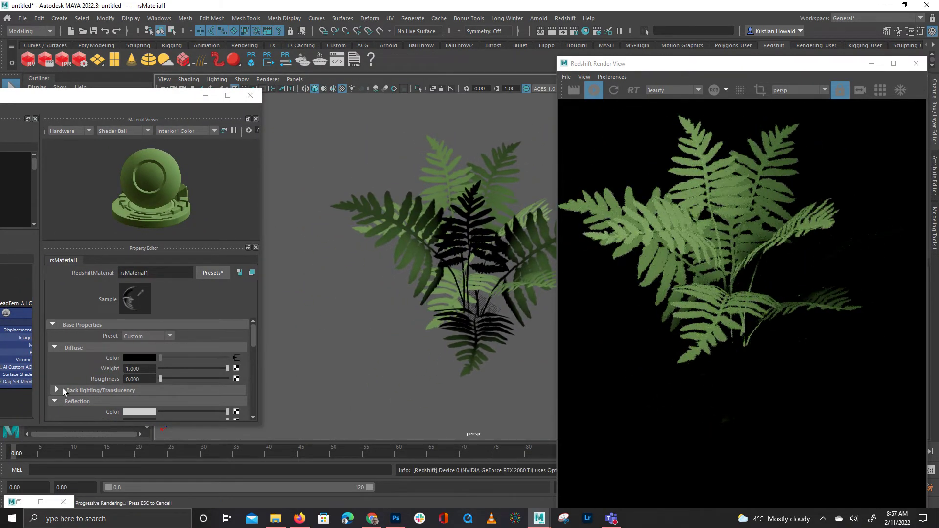
{"action": "scroll", "coordinate": [115, 386], "scroll_direction": "down", "scroll_amount": 4}
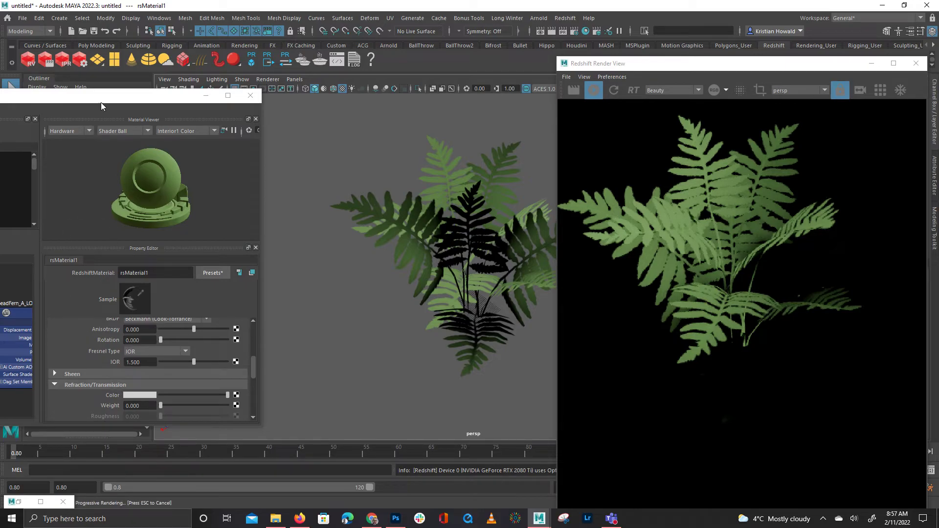
{"action": "left_click_drag", "start_coordinate": [100, 106], "coordinate": [325, 87]}
Select the original BeadFern phong material and scroll through its settings
{"action": "left_click", "coordinate": [142, 286]}
{"action": "scroll", "coordinate": [366, 333], "scroll_direction": "down", "scroll_amount": 3}
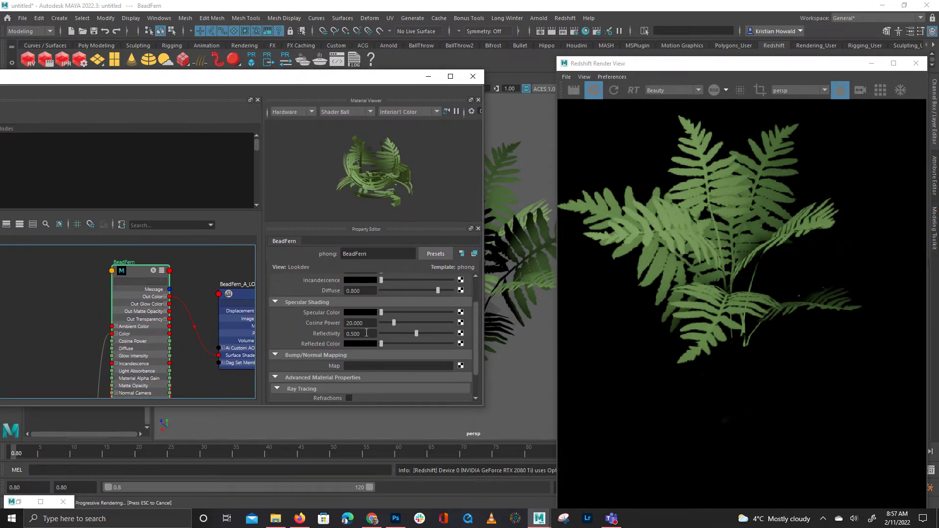
{"action": "scroll", "coordinate": [364, 333], "scroll_direction": "down", "scroll_amount": 2}
{"action": "scroll", "coordinate": [336, 369], "scroll_direction": "up", "scroll_amount": 2}
{"action": "scroll", "coordinate": [336, 368], "scroll_direction": "down", "scroll_amount": 2}
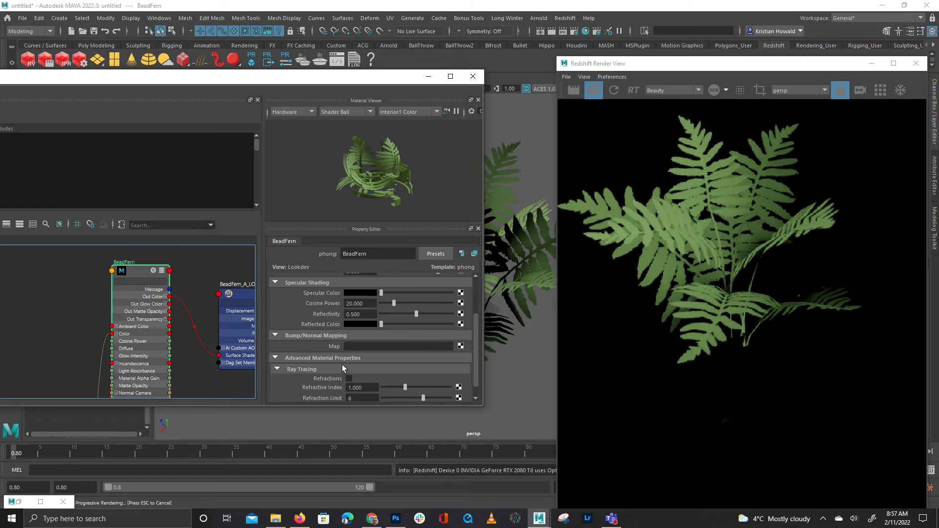
{"action": "scroll", "coordinate": [342, 364], "scroll_direction": "up", "scroll_amount": 2}
Select the file2 texture node and bring up its Color Balance settings
{"action": "middle_click_drag", "start_coordinate": [177, 278], "coordinate": [159, 335], "text": "alt"}
{"action": "left_click", "coordinate": [140, 278]}
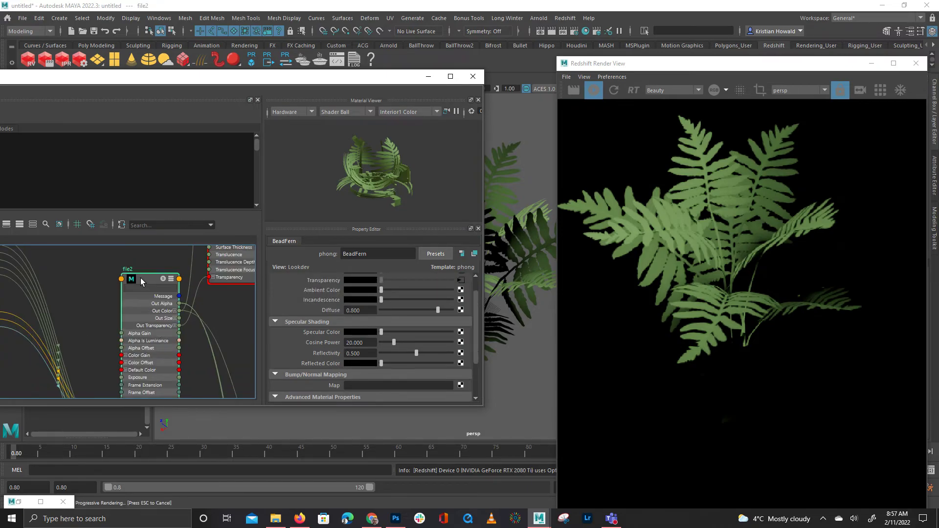
{"action": "scroll", "coordinate": [339, 391], "scroll_direction": "down", "scroll_amount": 2}
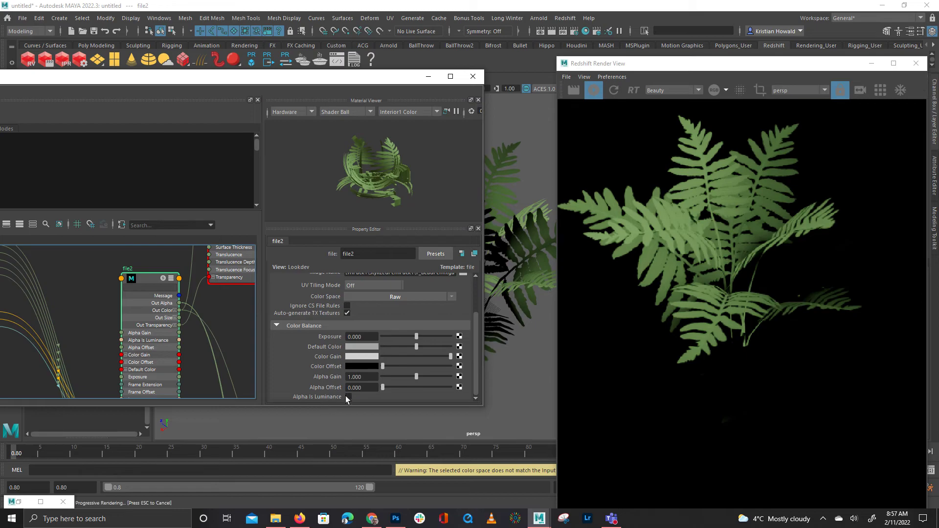